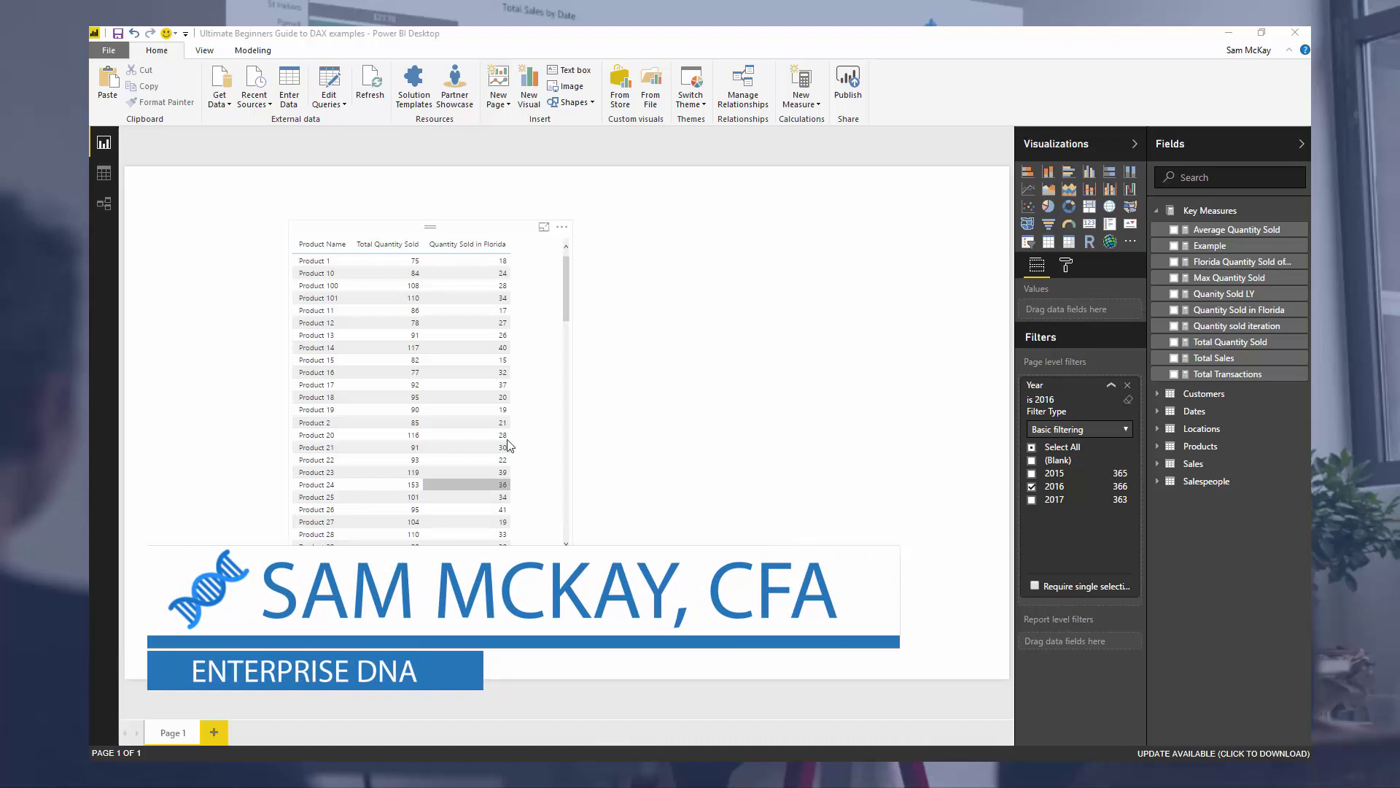
Select the product table and show the Quantity Sold in Florida measure's formula in the formula bar.
left_click(511, 248)
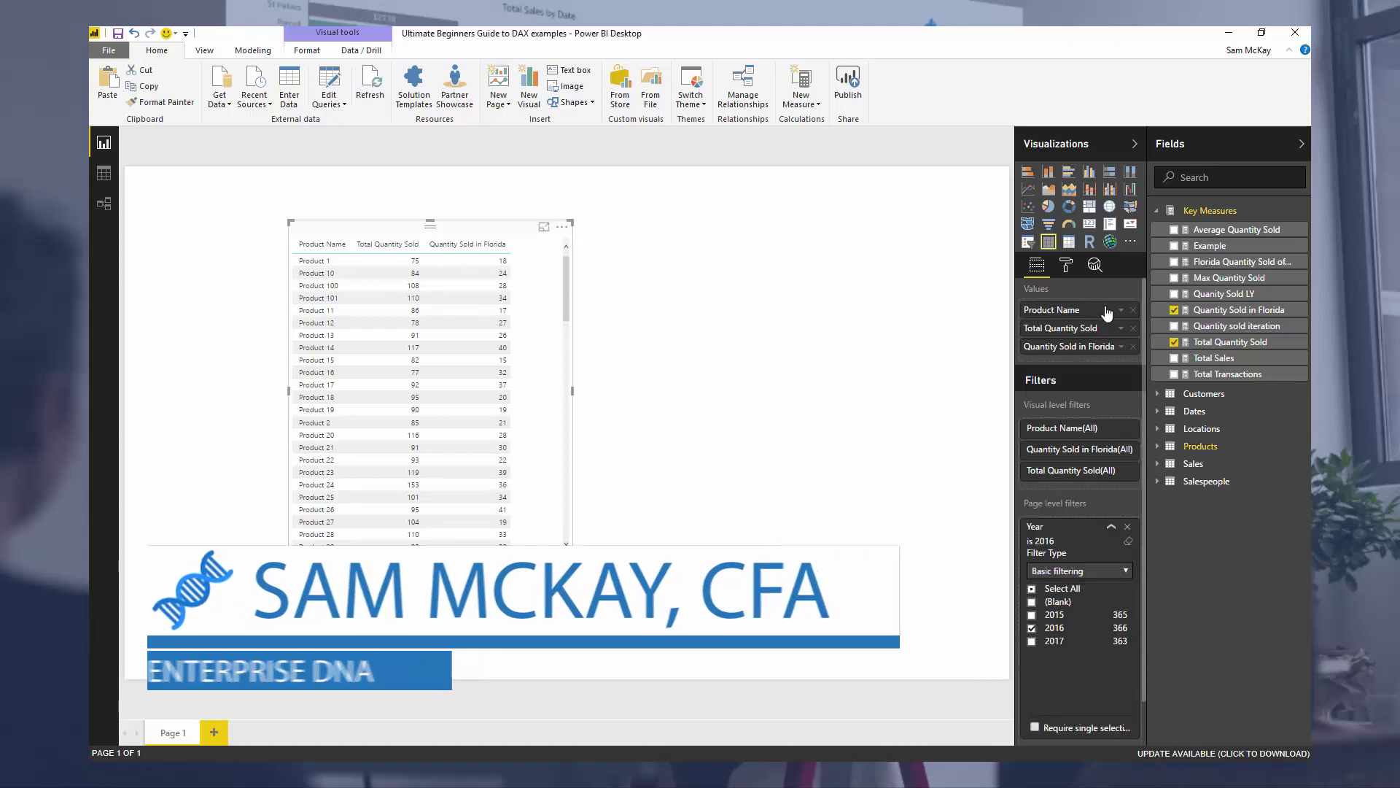
left_click(1238, 309)
left_click(636, 137)
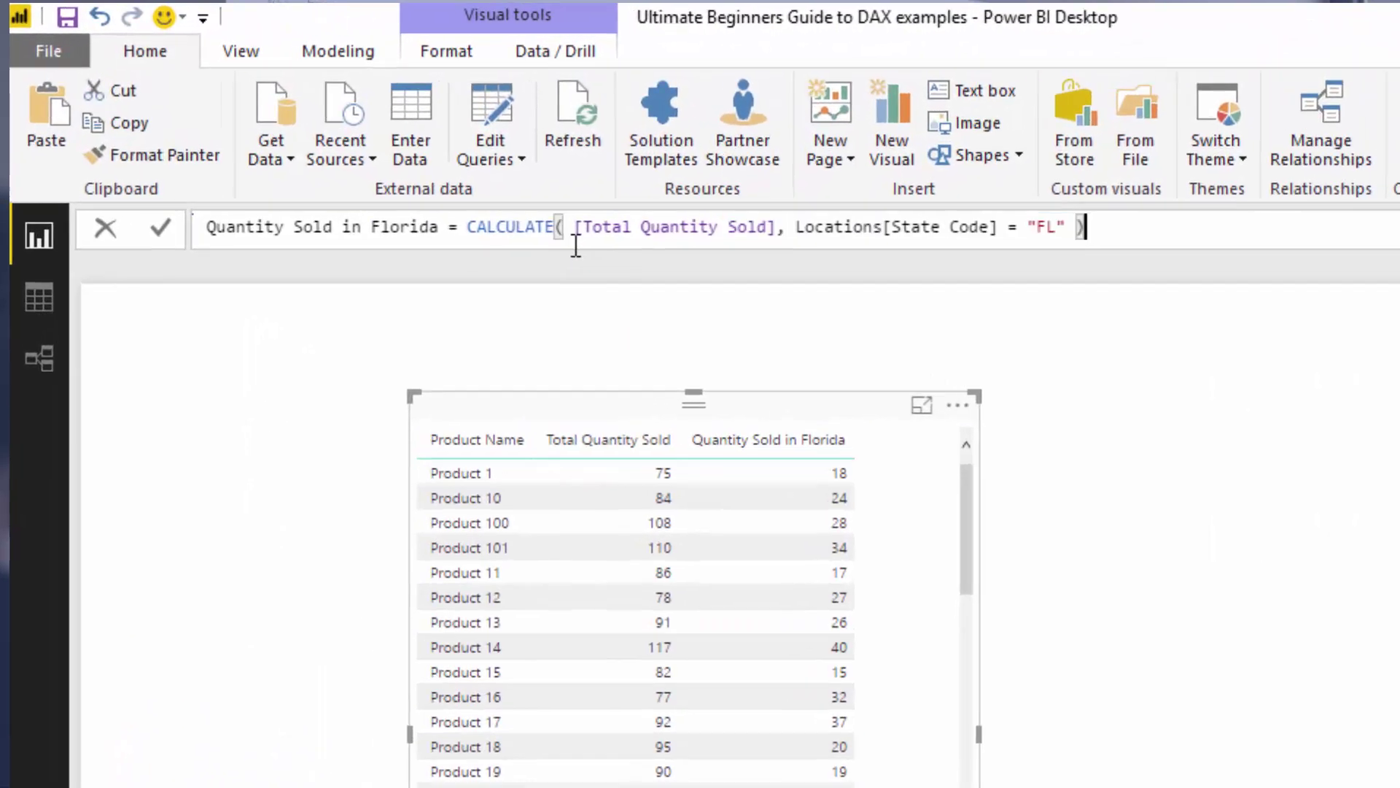
Highlight the Locations[State Code] = "FL" filter, then the whole CALCULATE formula.
left_click_drag(835, 173, 614, 177)
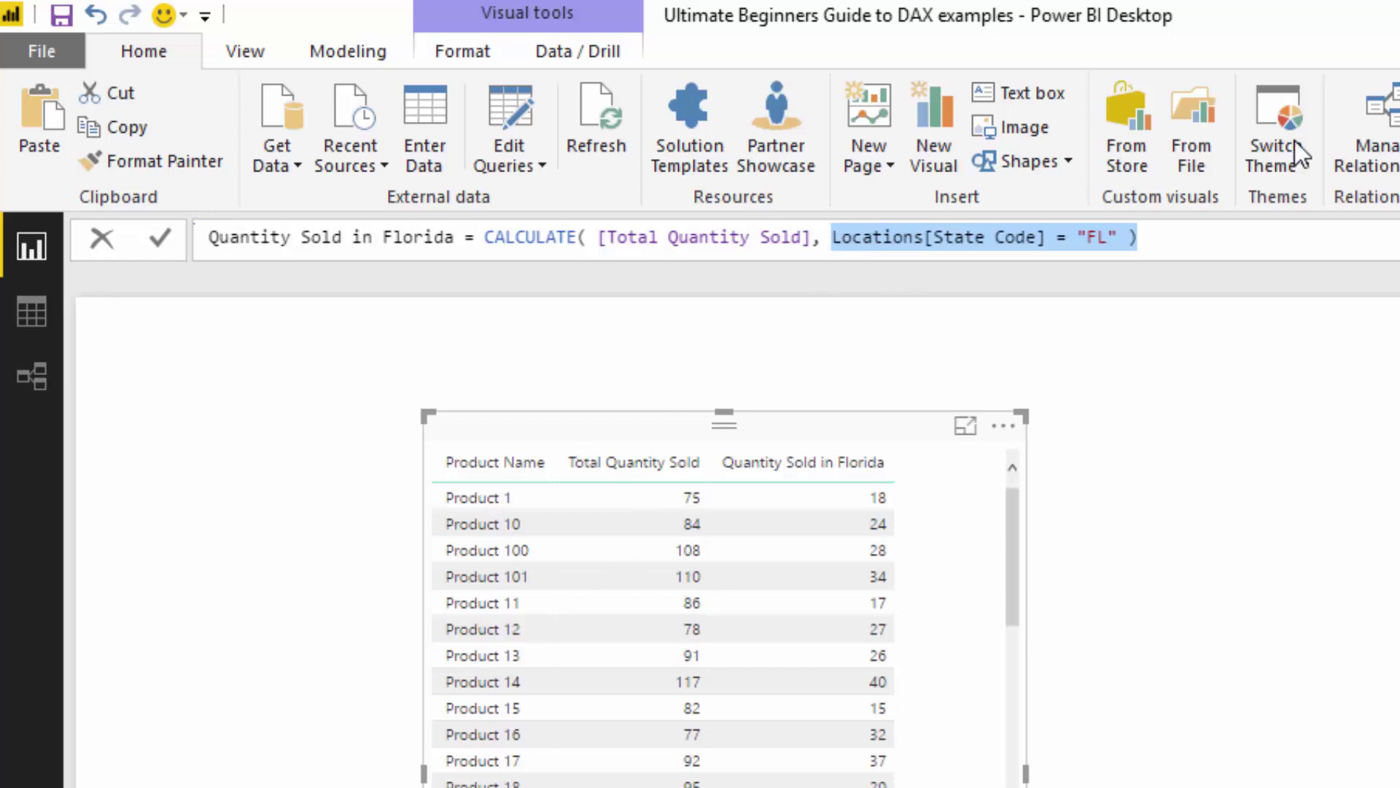
left_click(1117, 237)
left_click_drag(1117, 238, 836, 251)
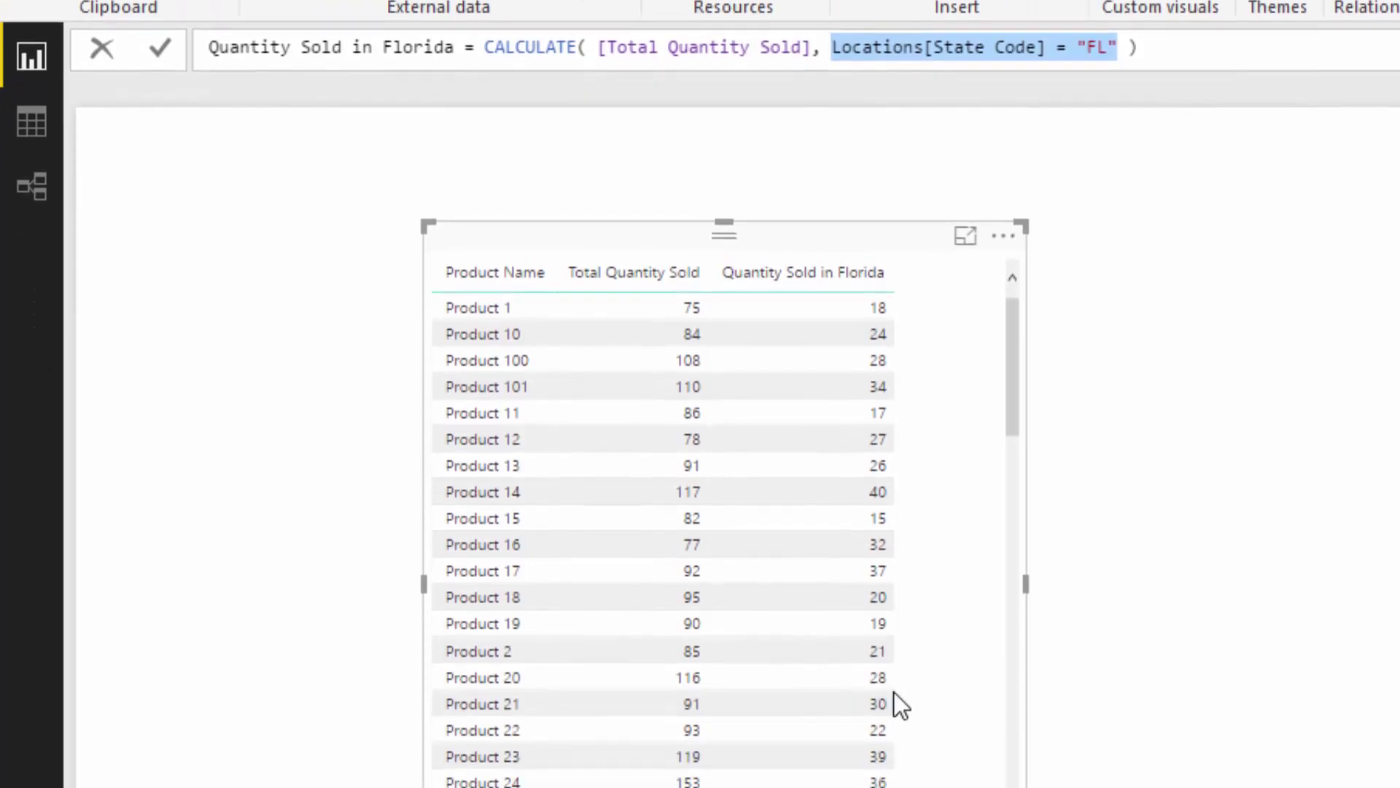
left_click_drag(1034, 394, 1307, 394)
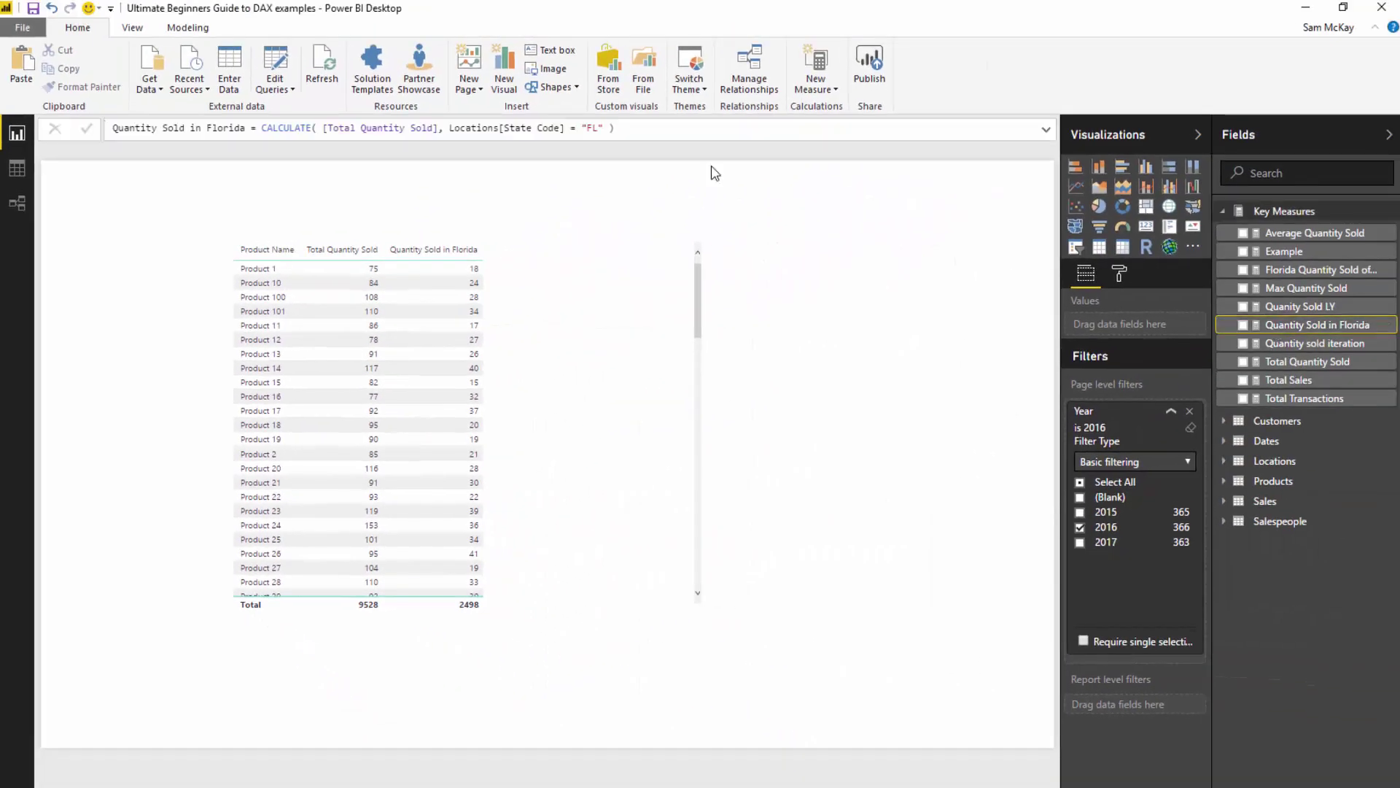
left_click(653, 129)
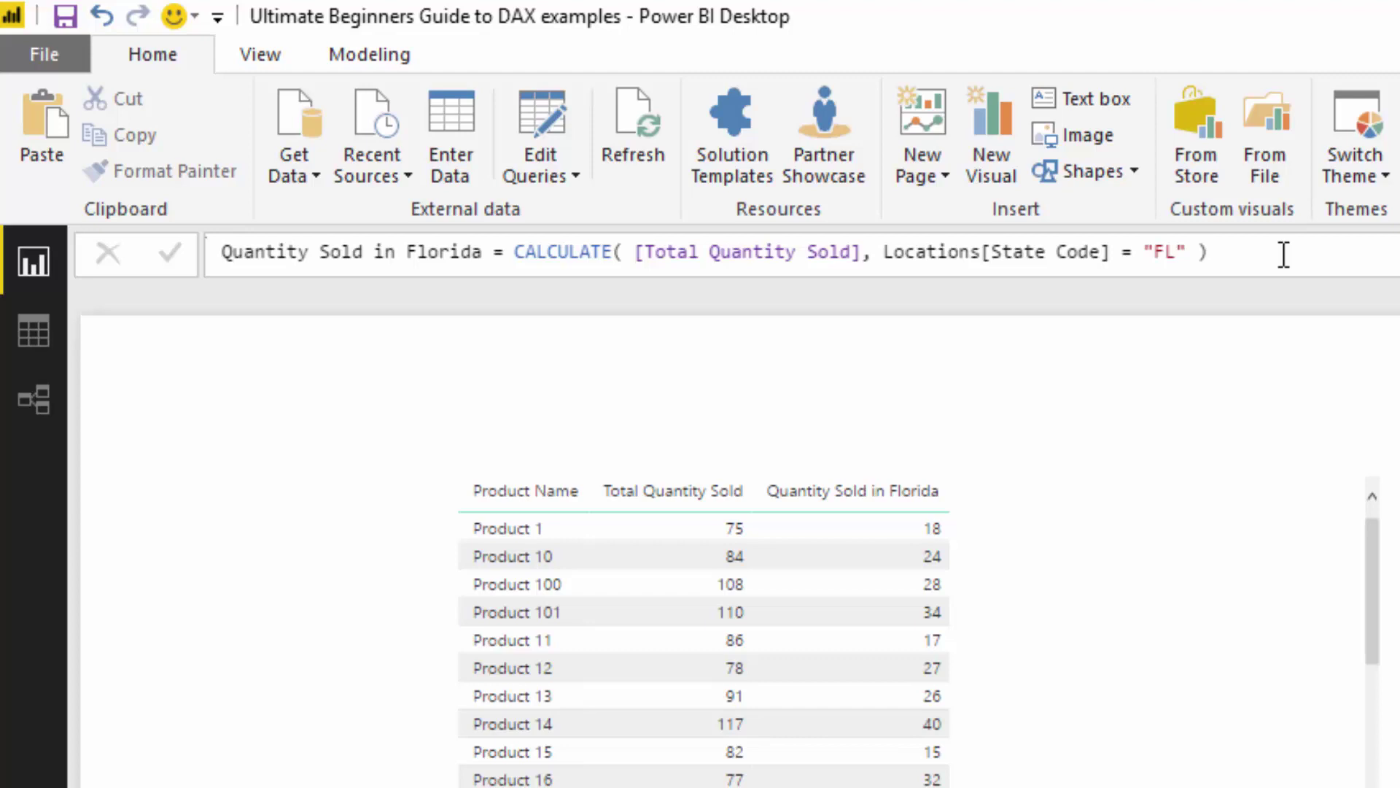
left_click_drag(1284, 255, 513, 252)
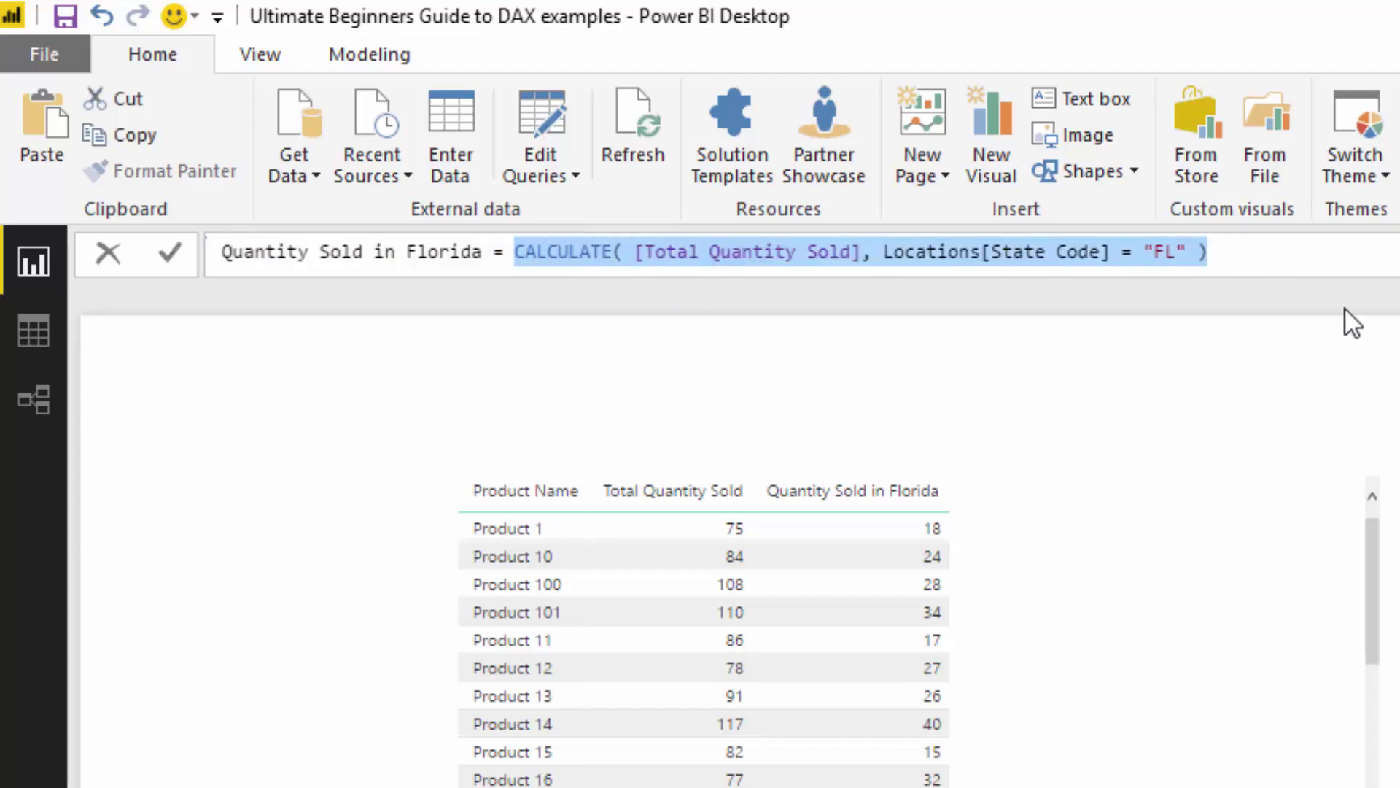
left_click(1363, 258)
key("ctrl+a")
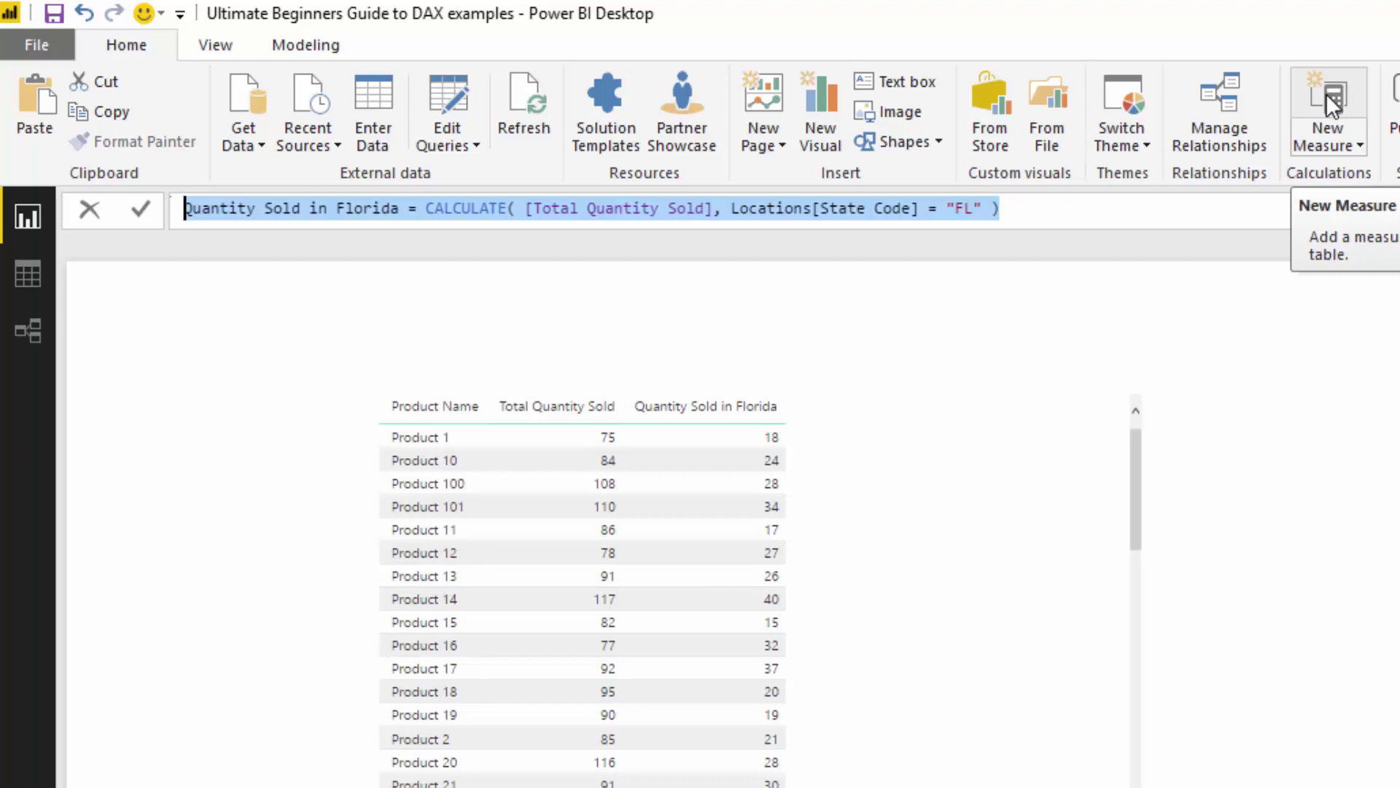
Create measure Quantity Sold in 2015 = CALCULATE([Total Quantity Sold], Dates[Year] = "2015").
left_click(1278, 212)
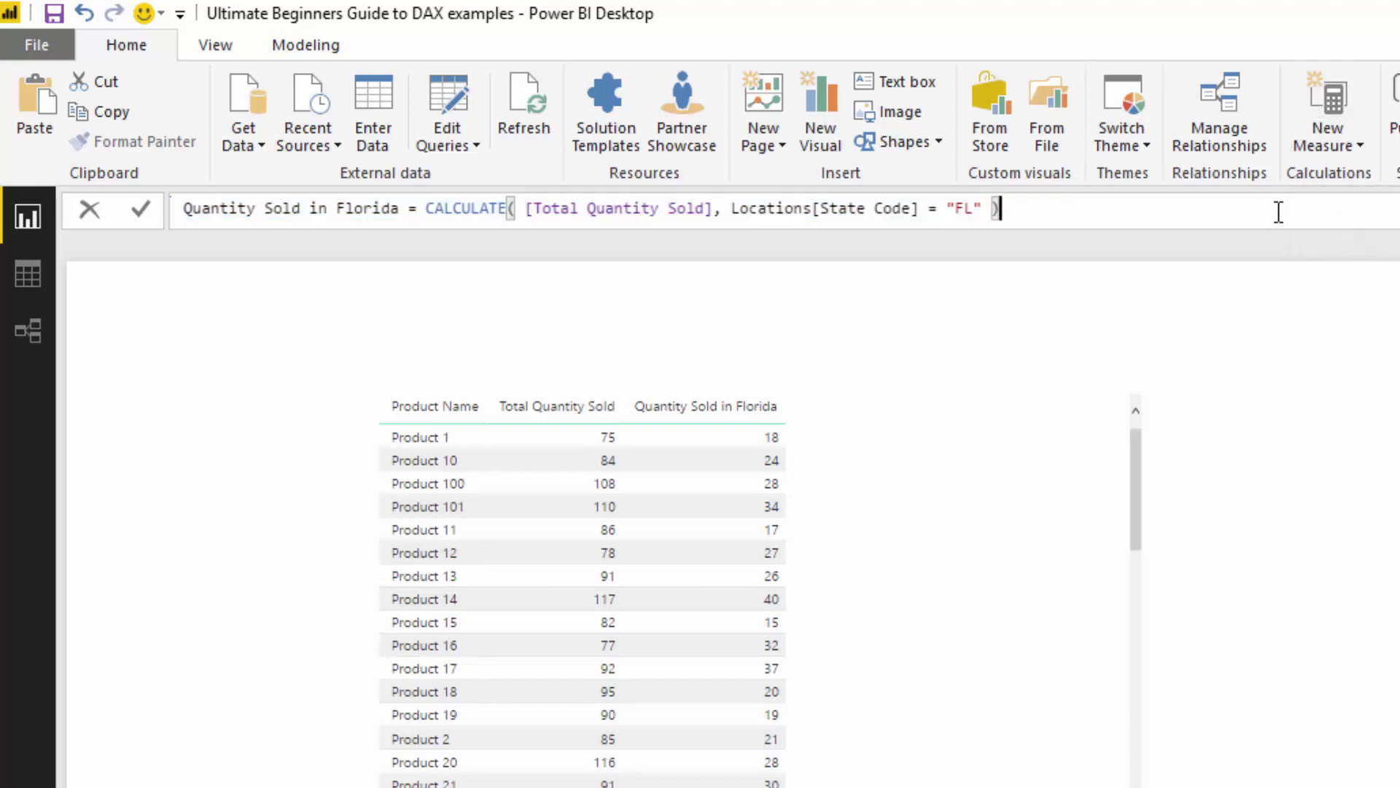
left_click(1347, 84)
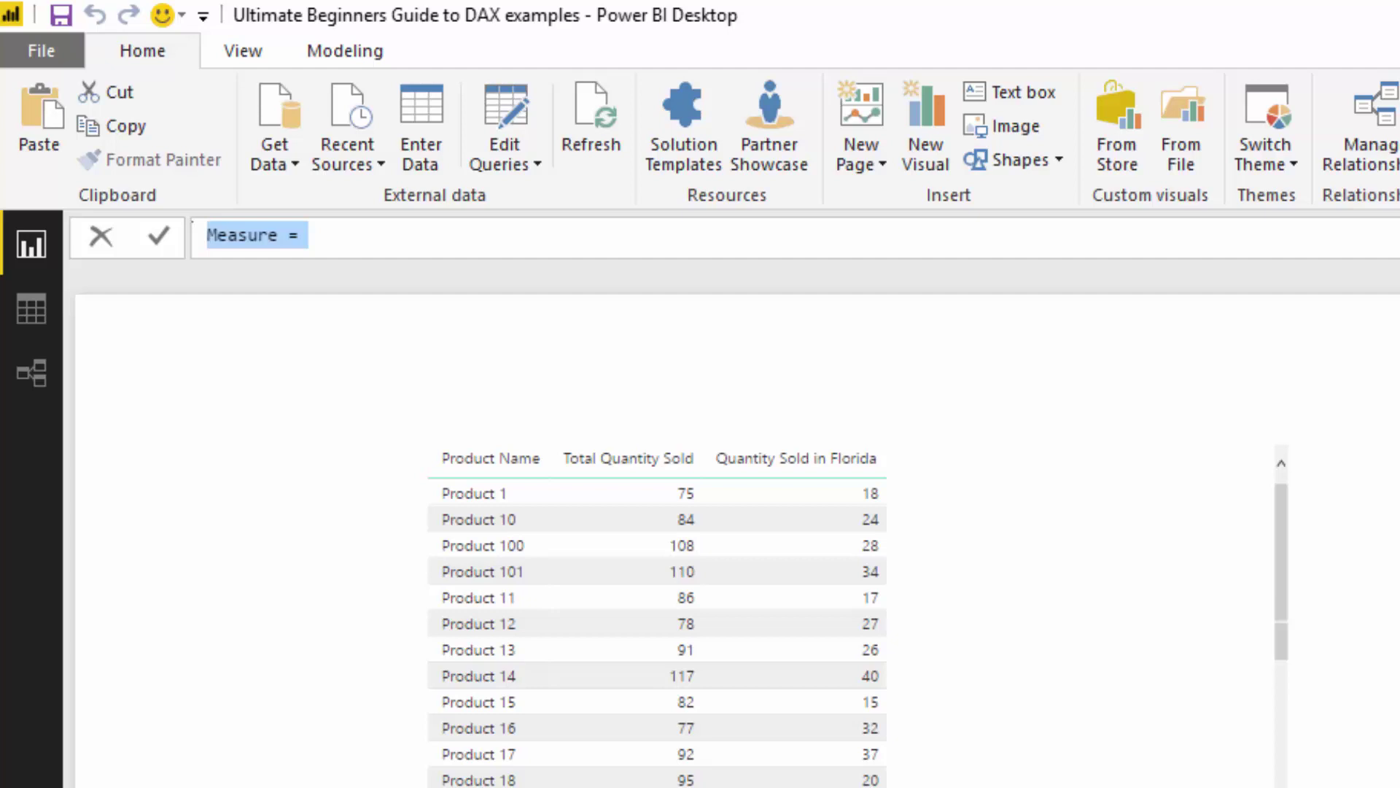
type("Quani")
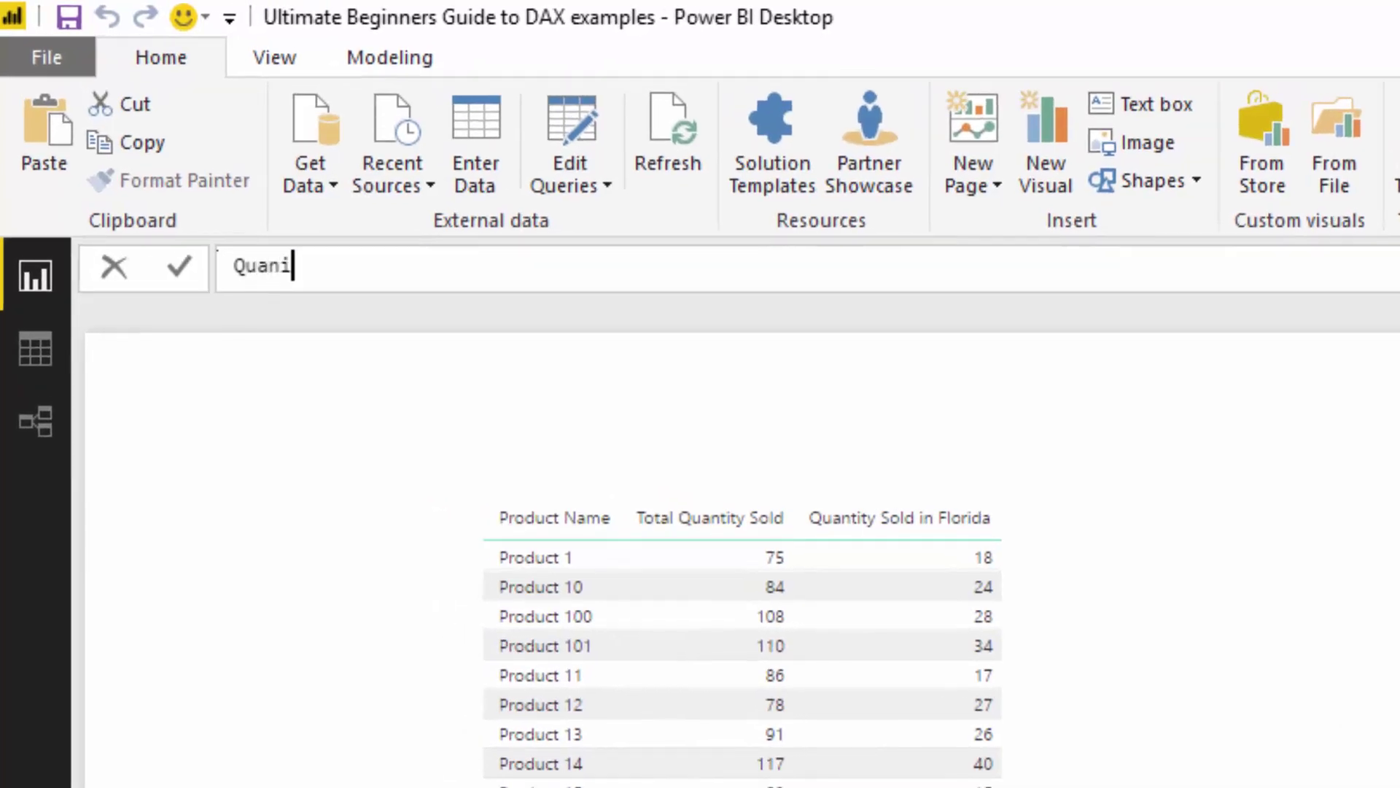
key("BackSpace")
type("tity Sold in ")
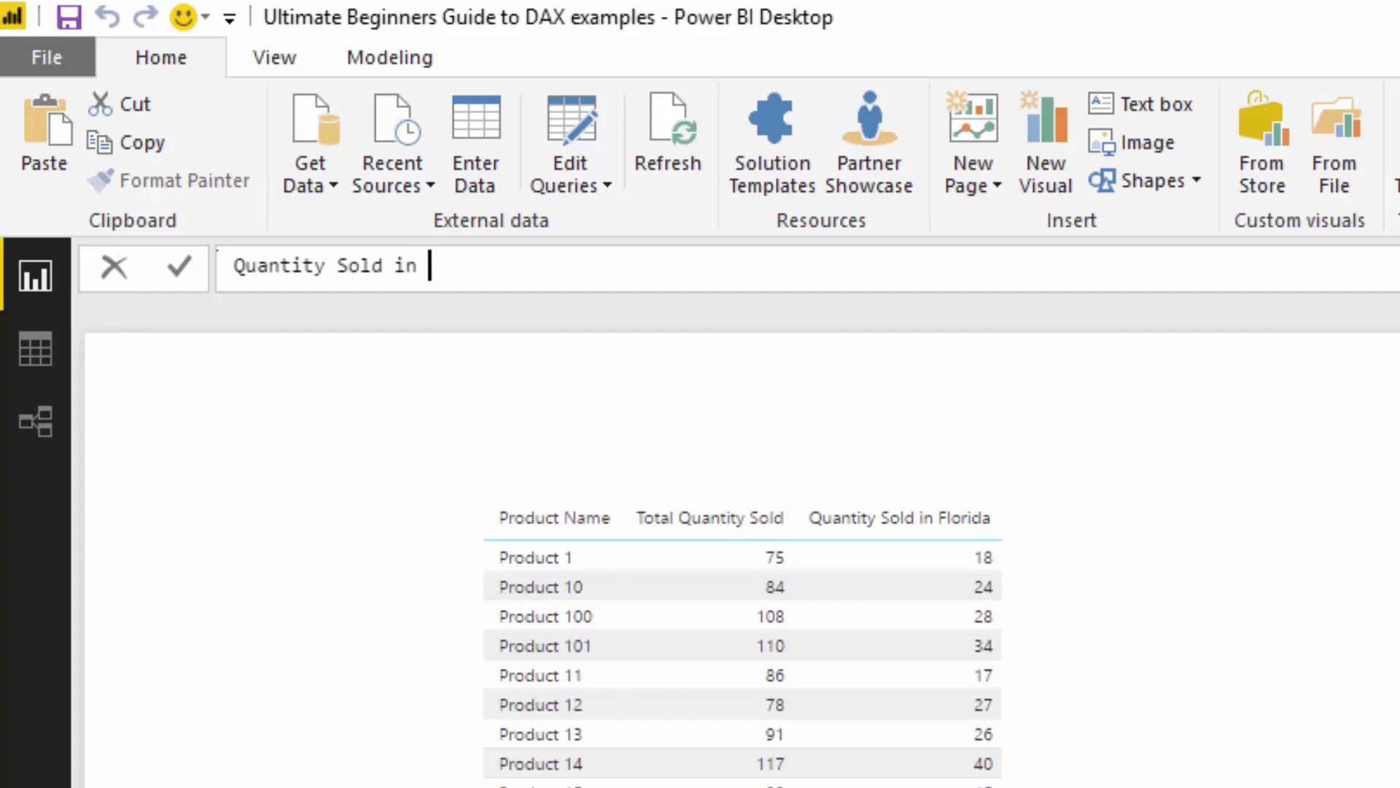
type("2015 = CA")
key("Tab")
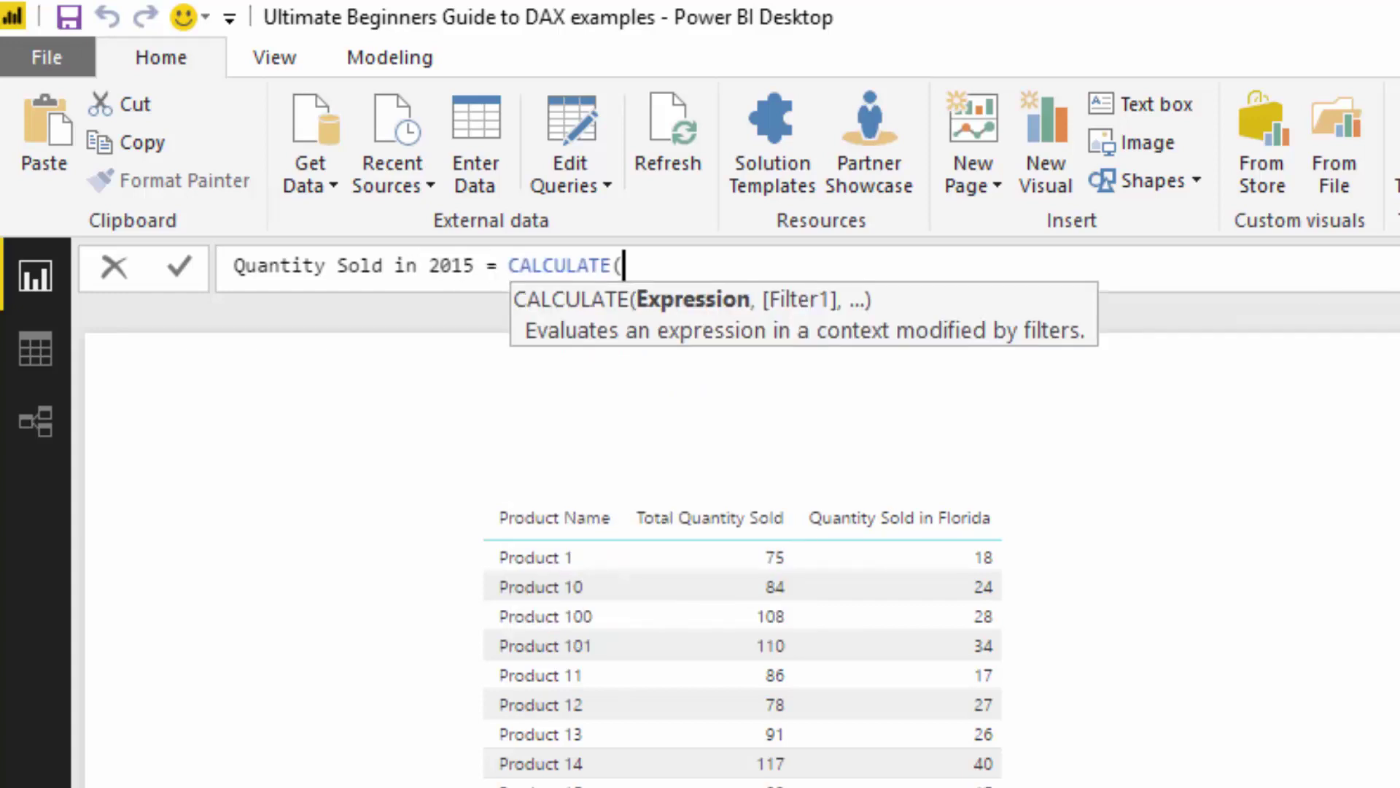
type("tot")
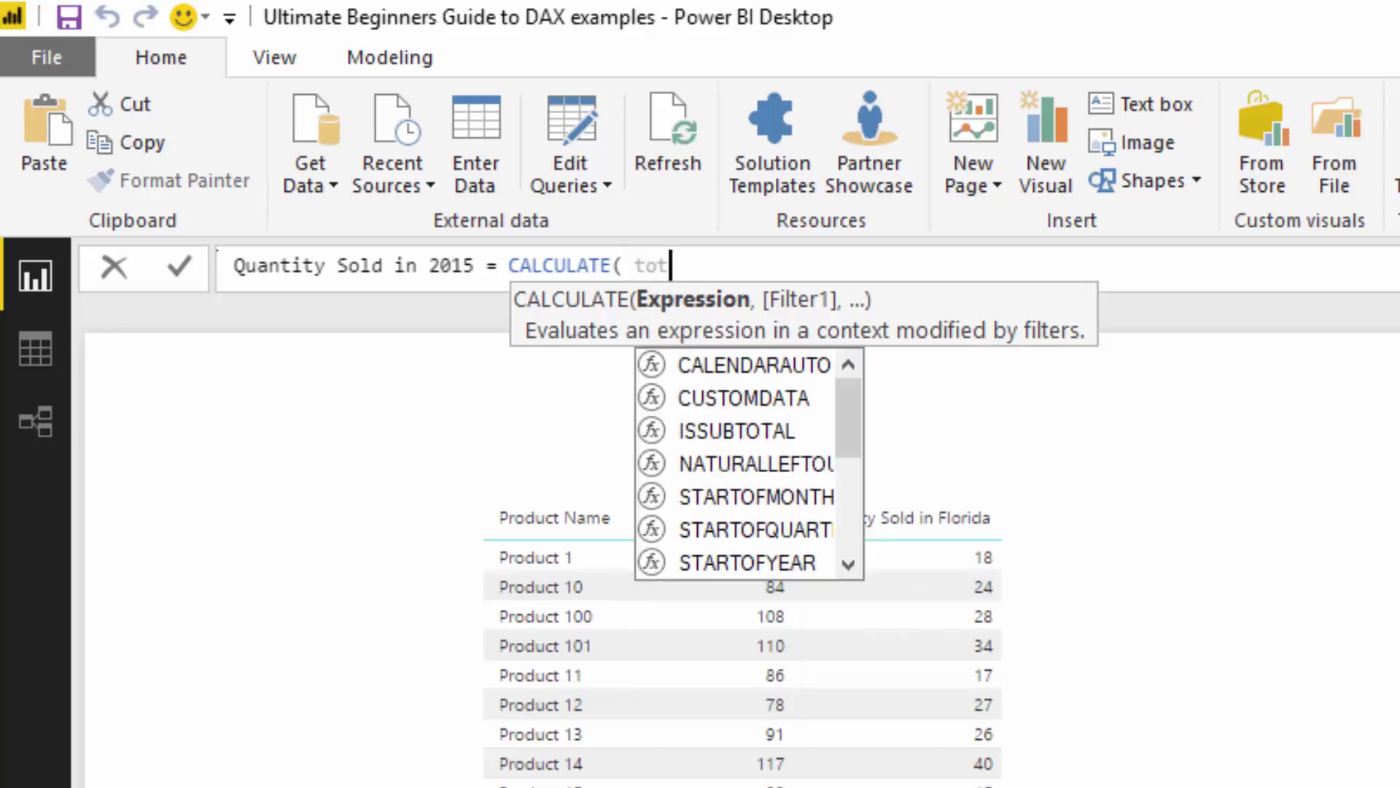
key("Tab")
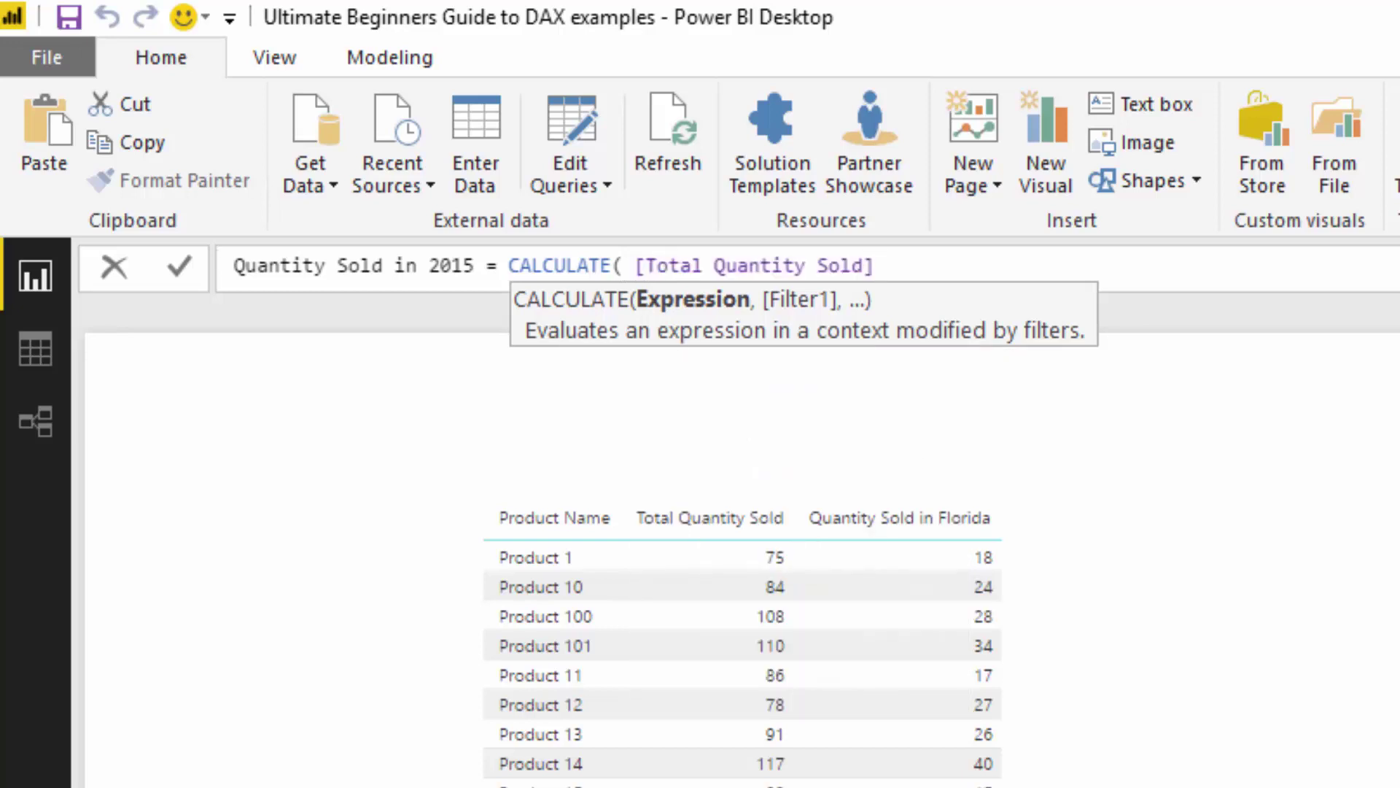
type(",")
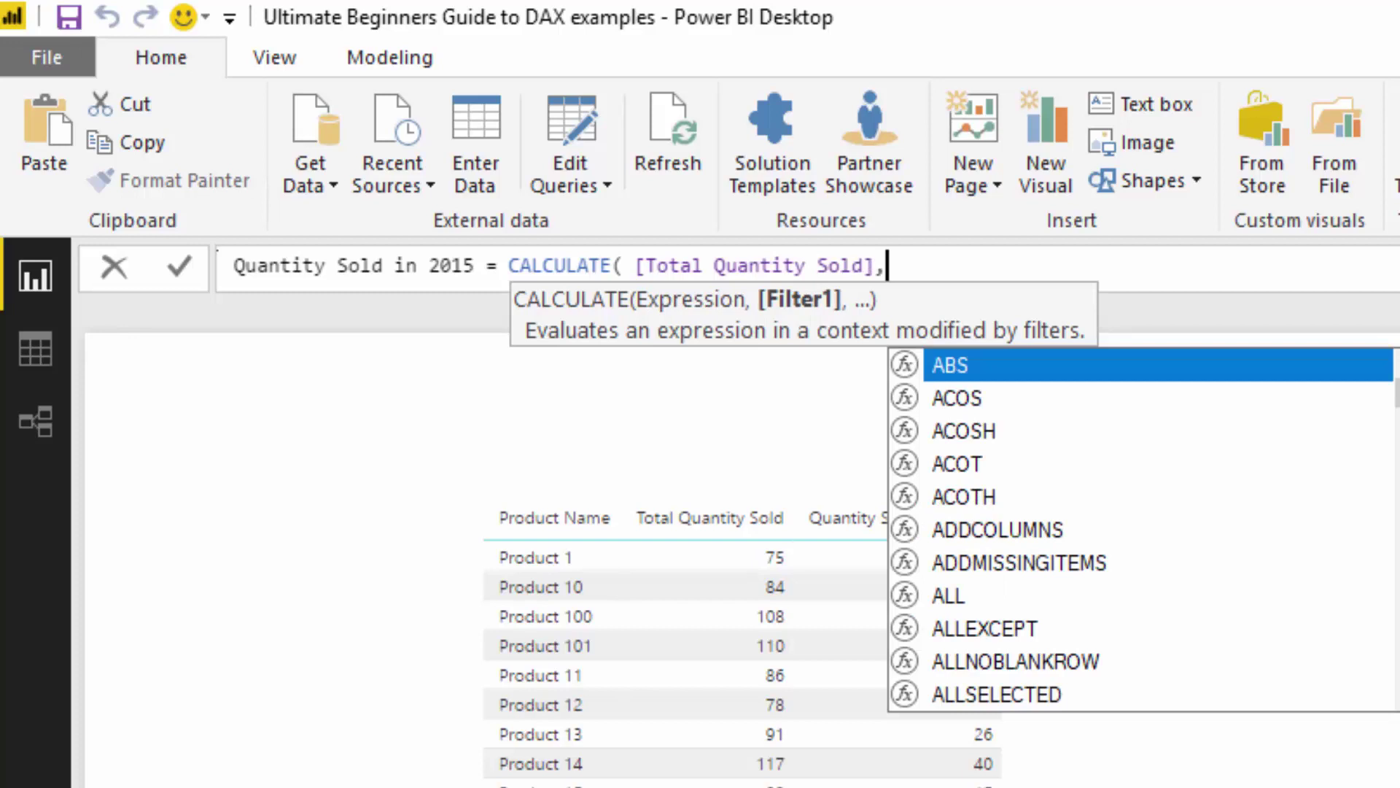
type(" Yea")
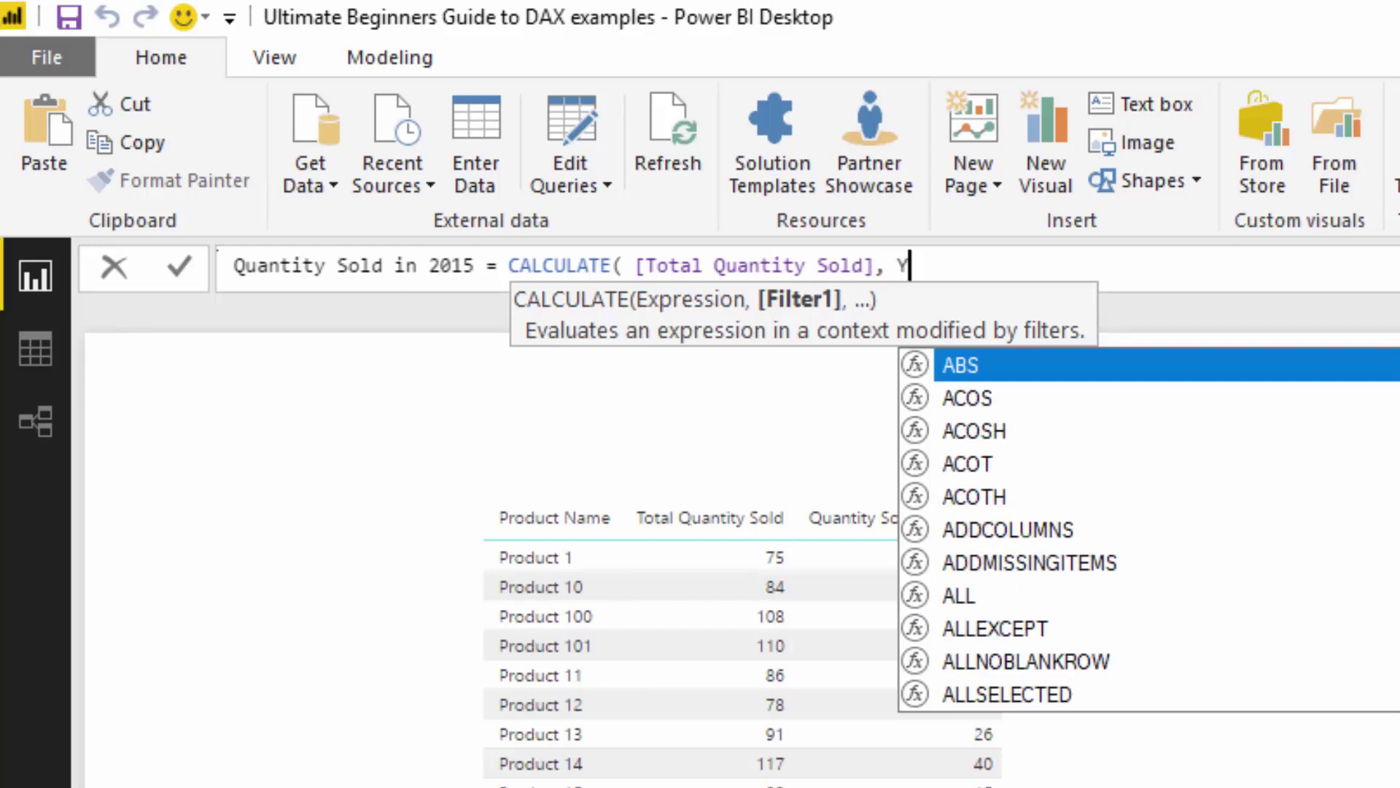
key("Up")
key("Up")
key("Up")
key("Up")
key("Up")
key("Up")
key("Up")
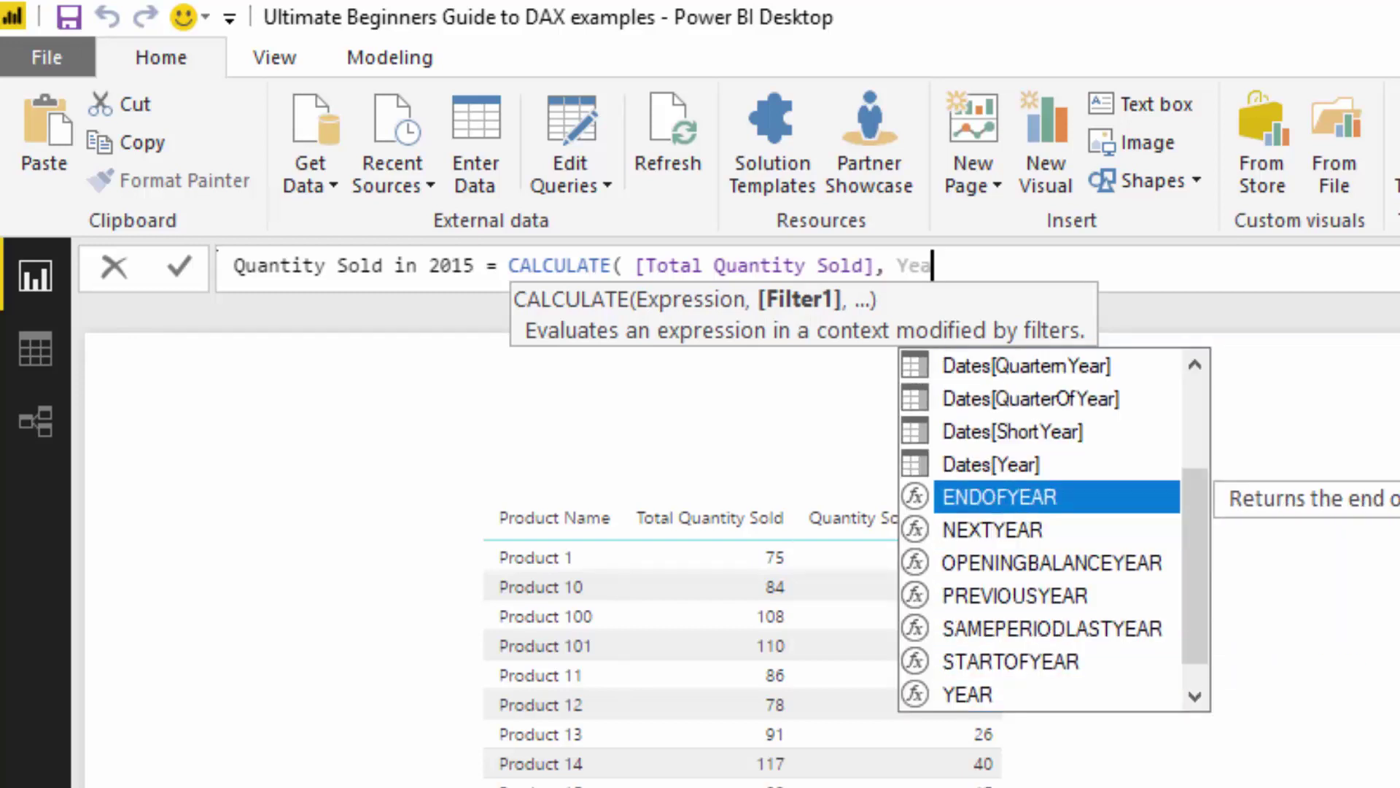
key("Tab")
type("= \"")
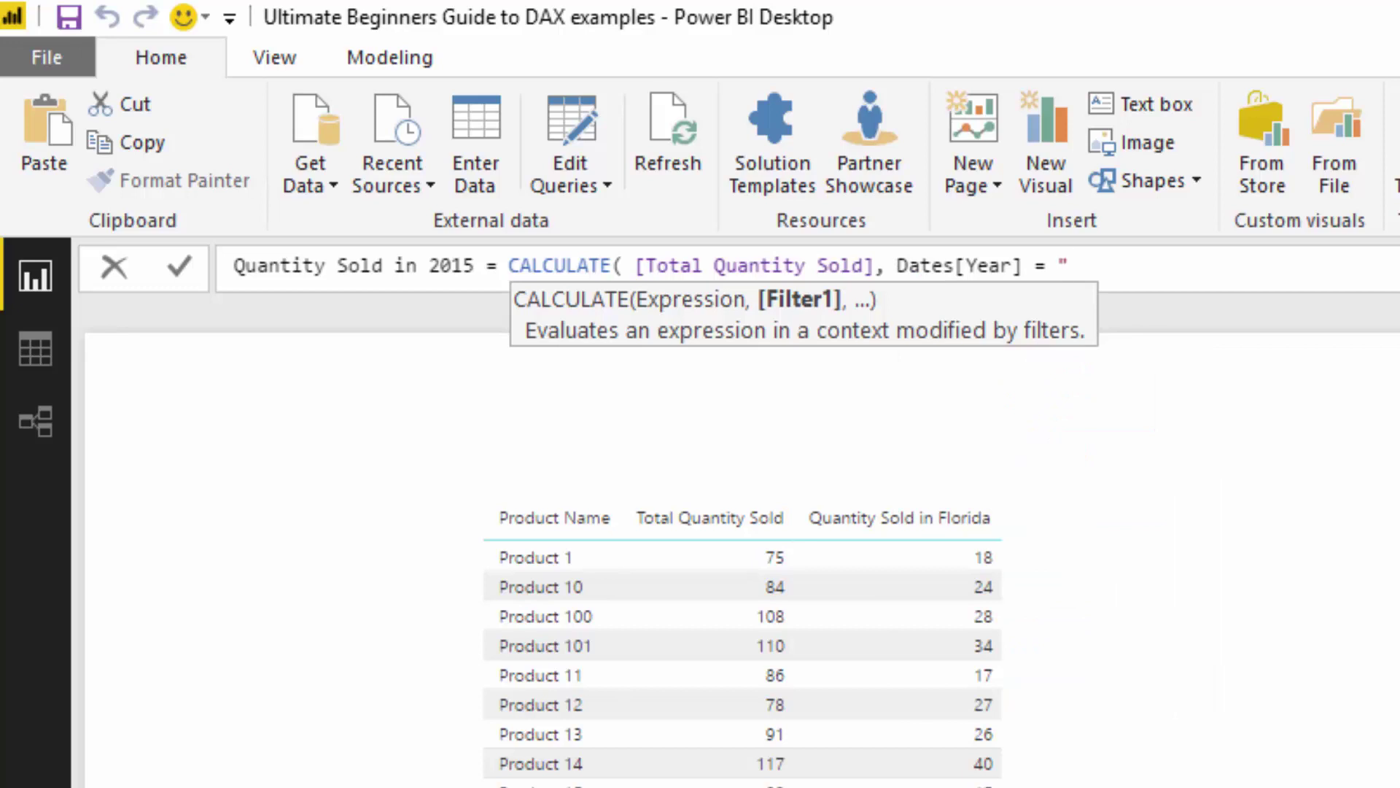
type("2015\" )")
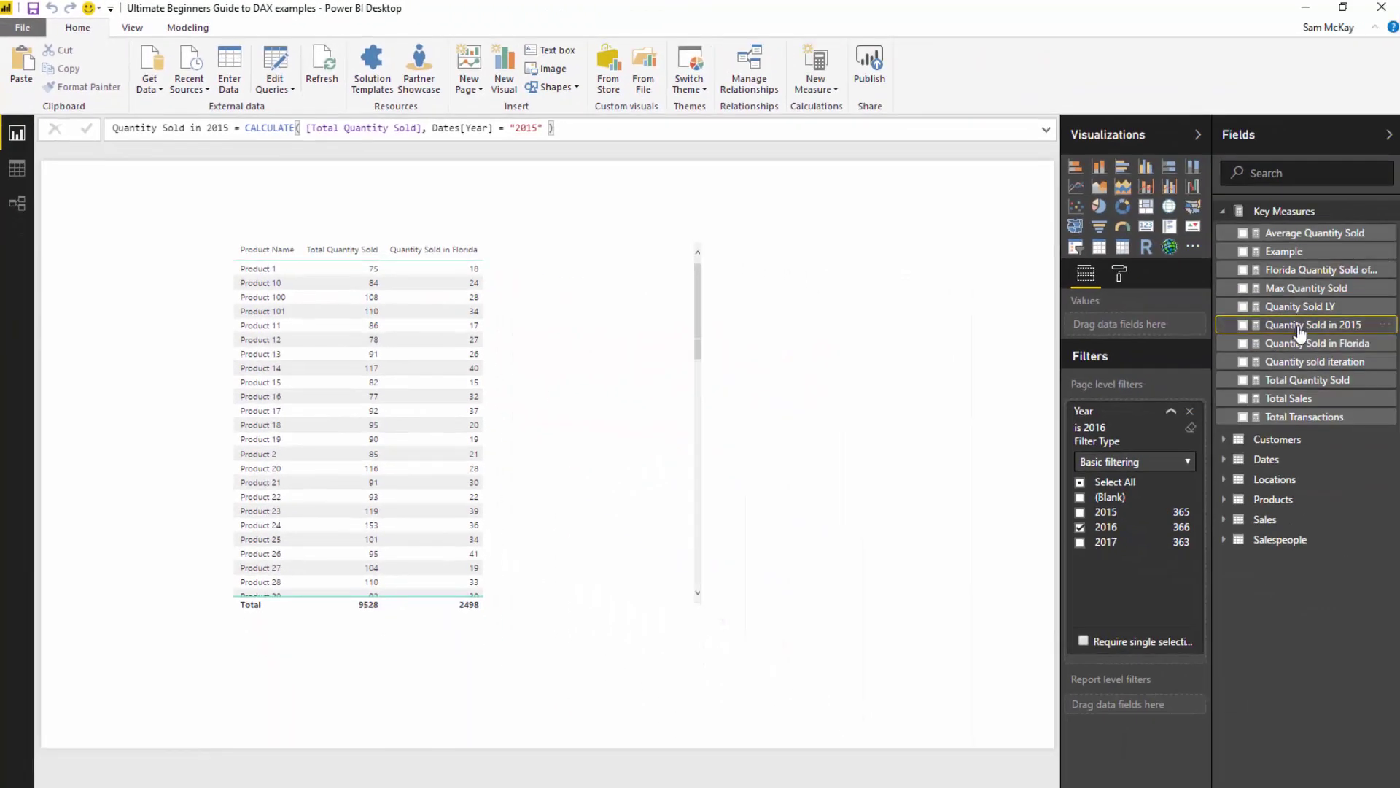
Add Quantity Sold in 2015 to the product table, showing a 9650 total, and nudge the visual.
left_click_drag(1294, 328, 586, 444)
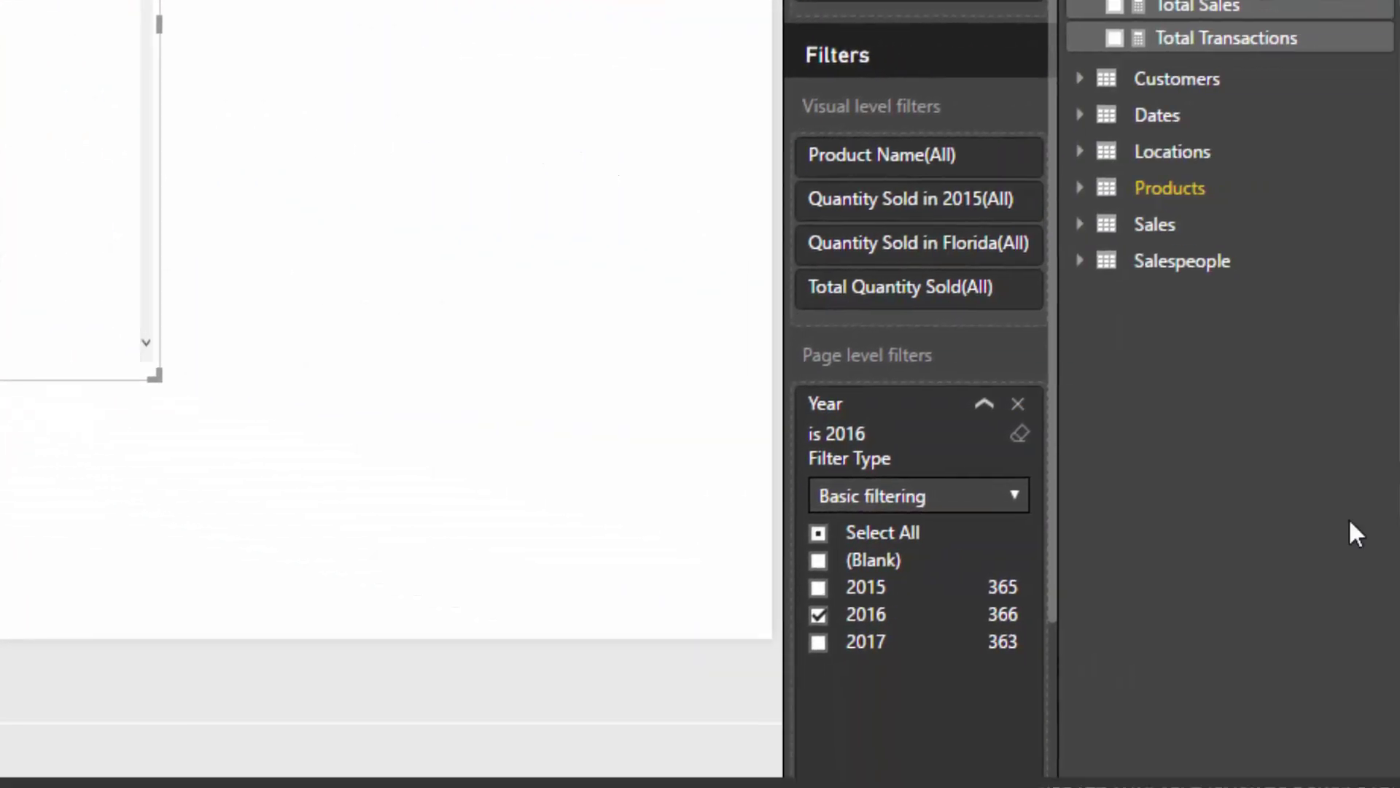
scroll(882, 285, "down", 3)
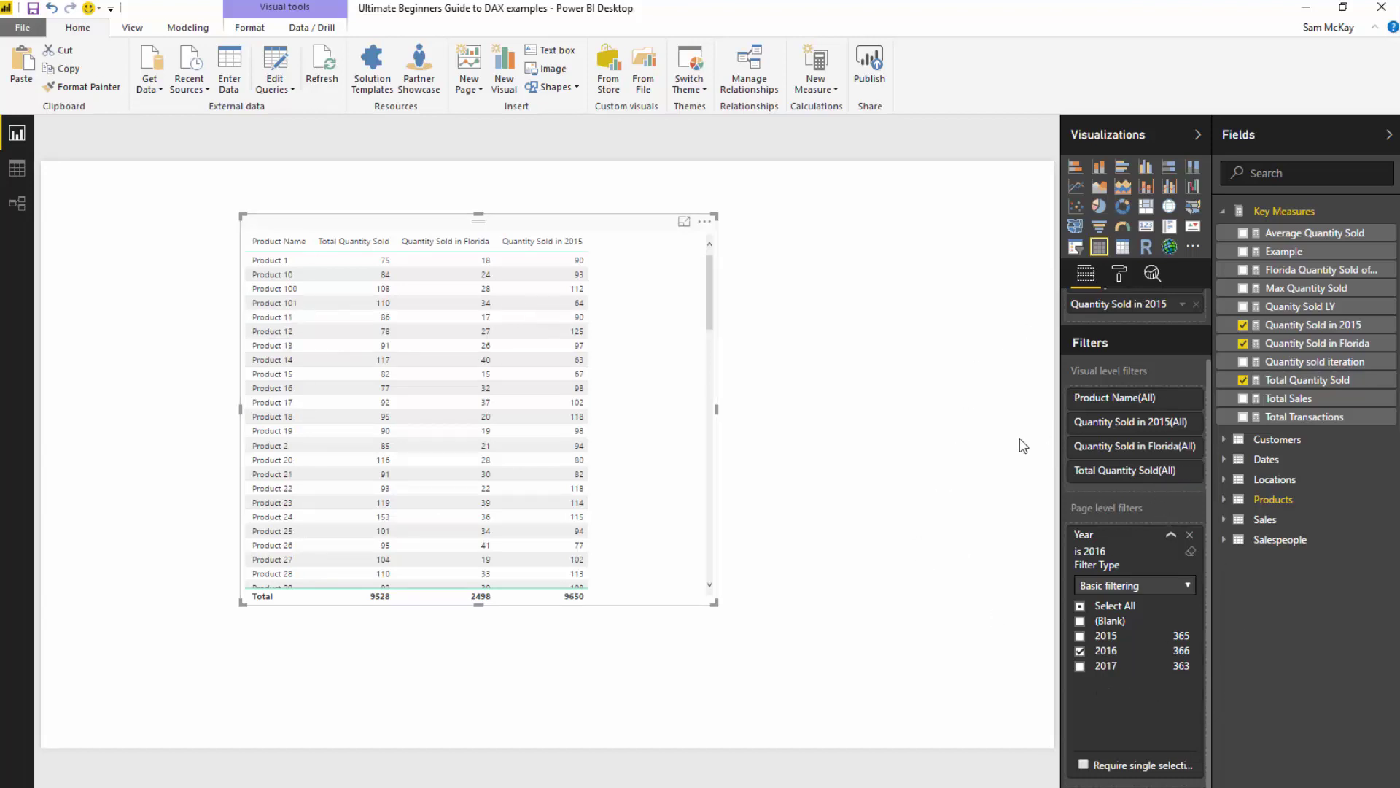
left_click_drag(638, 228, 613, 255)
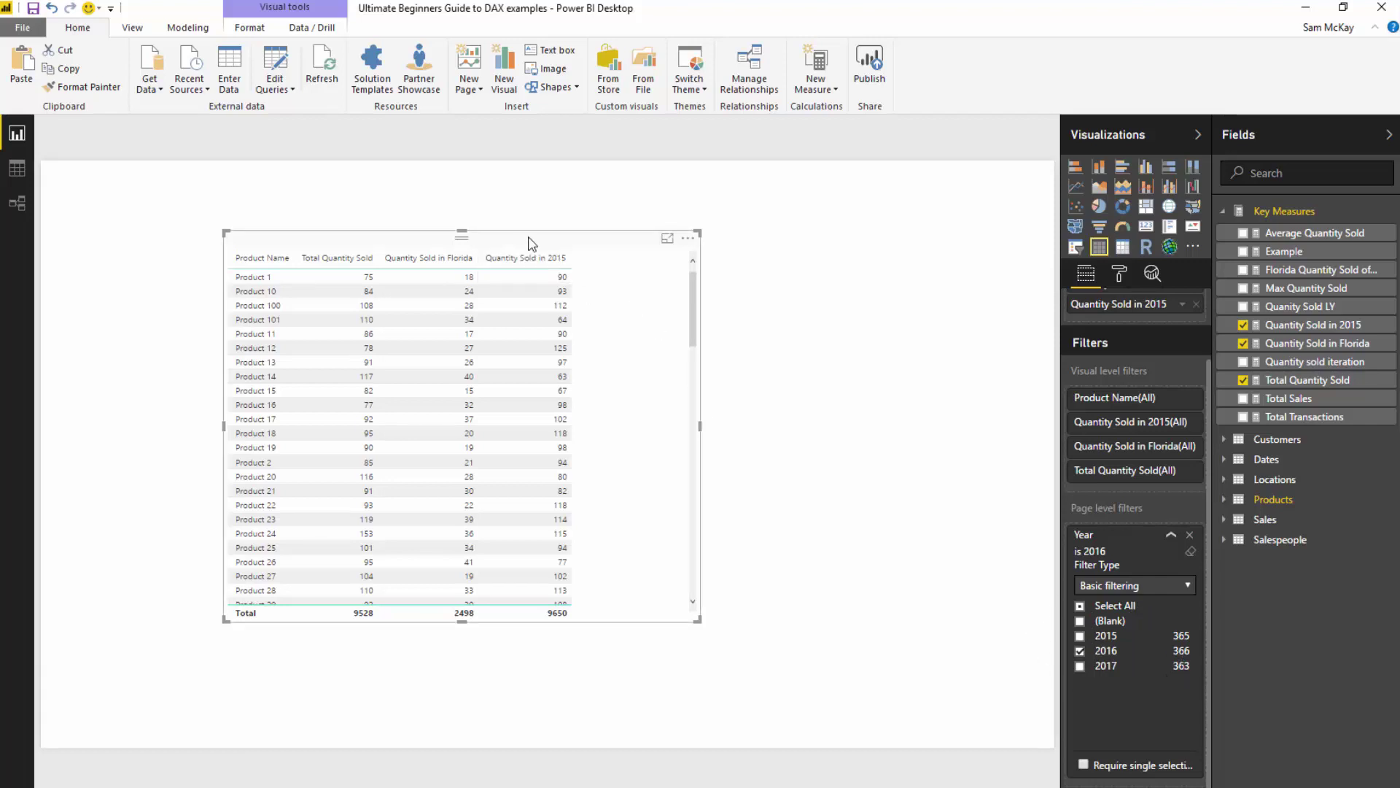
left_click(1317, 327)
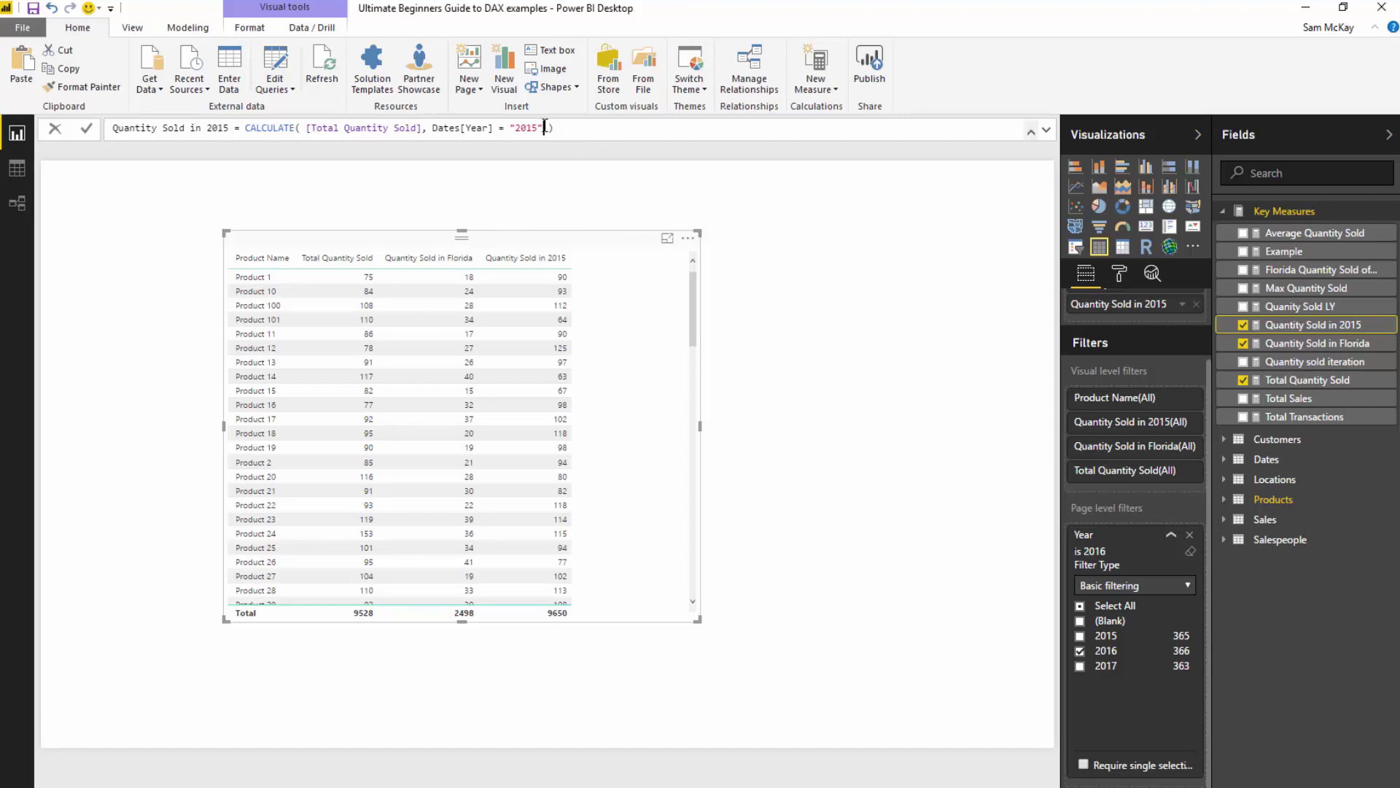
left_click_drag(543, 128, 434, 128)
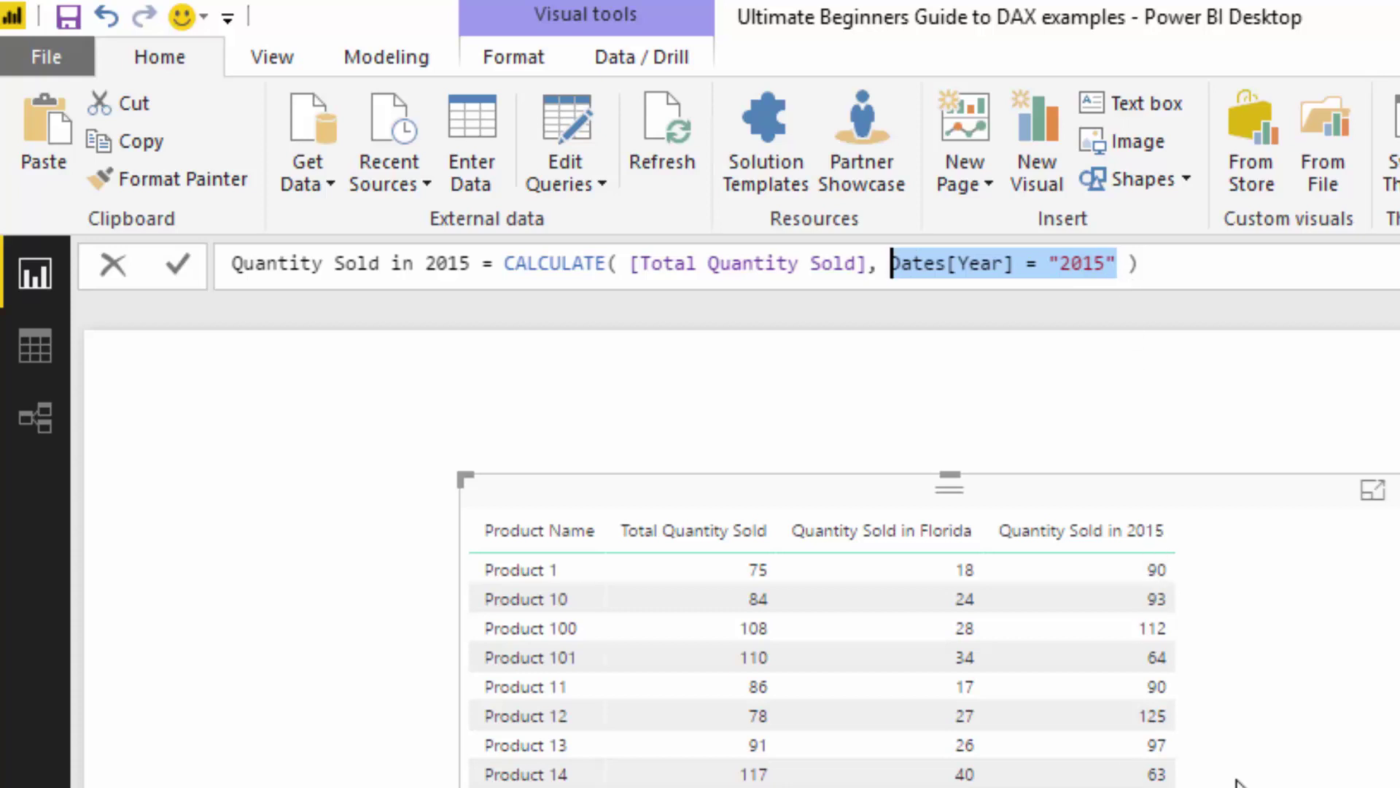
left_click(1253, 489)
left_click_drag(1224, 507, 1177, 499)
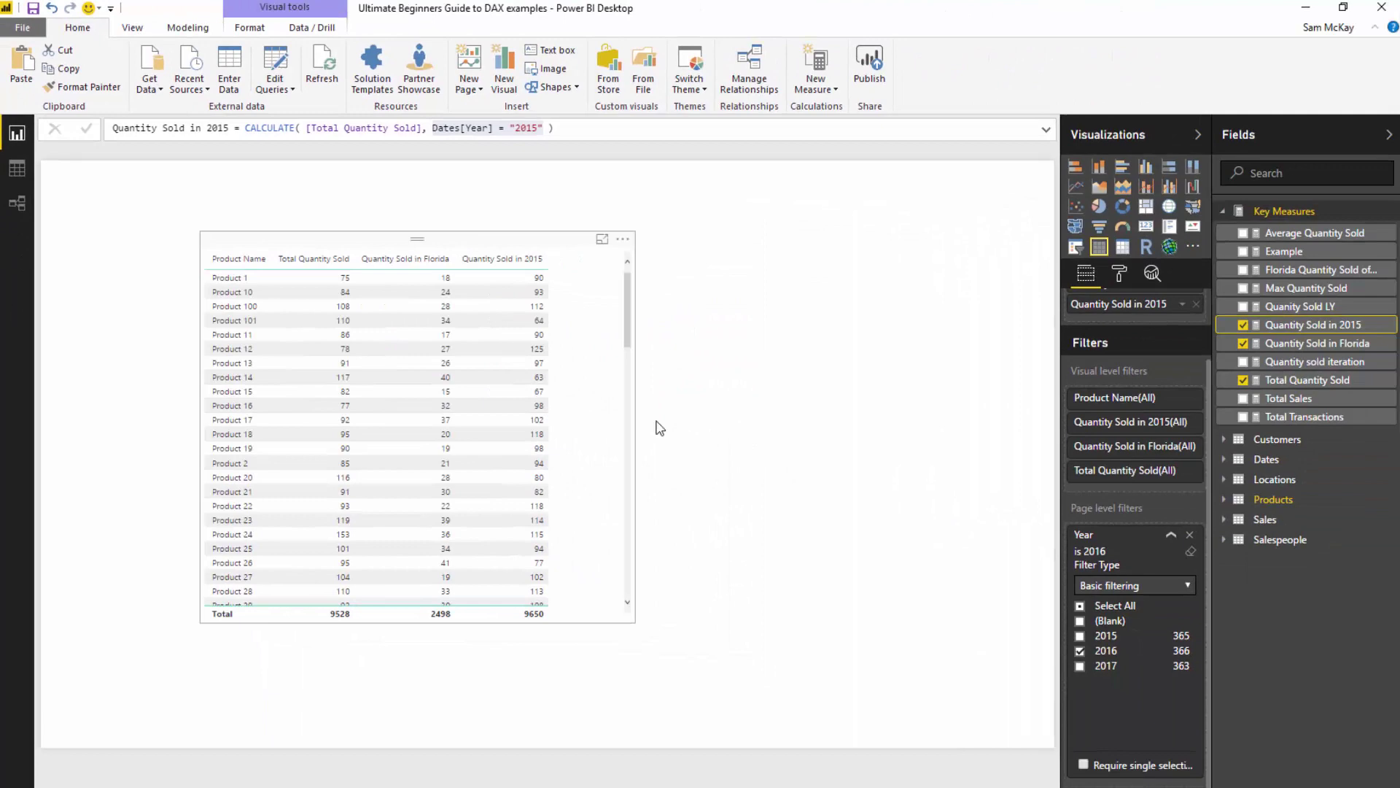
left_click_drag(847, 561, 1013, 561)
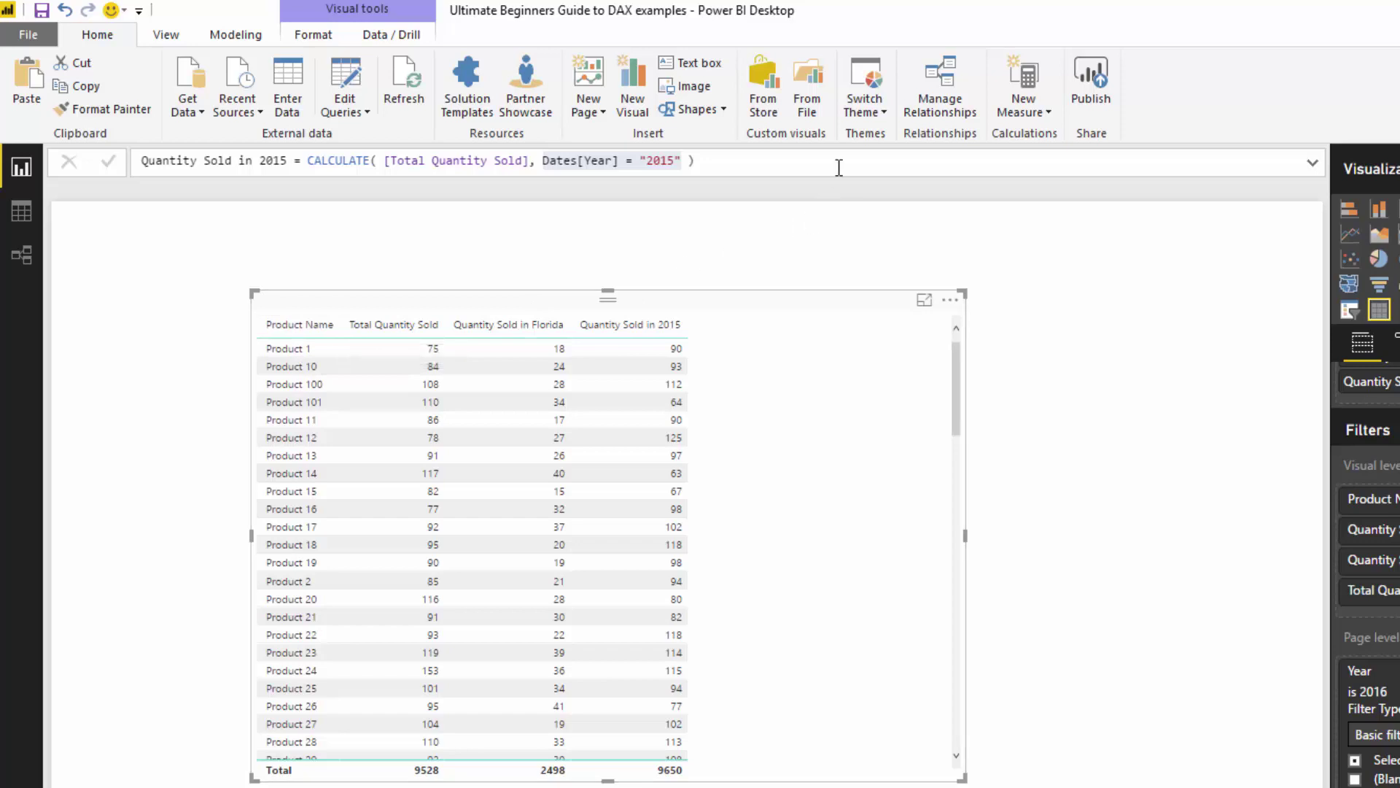
left_click(751, 162)
left_click_drag(737, 162, 544, 162)
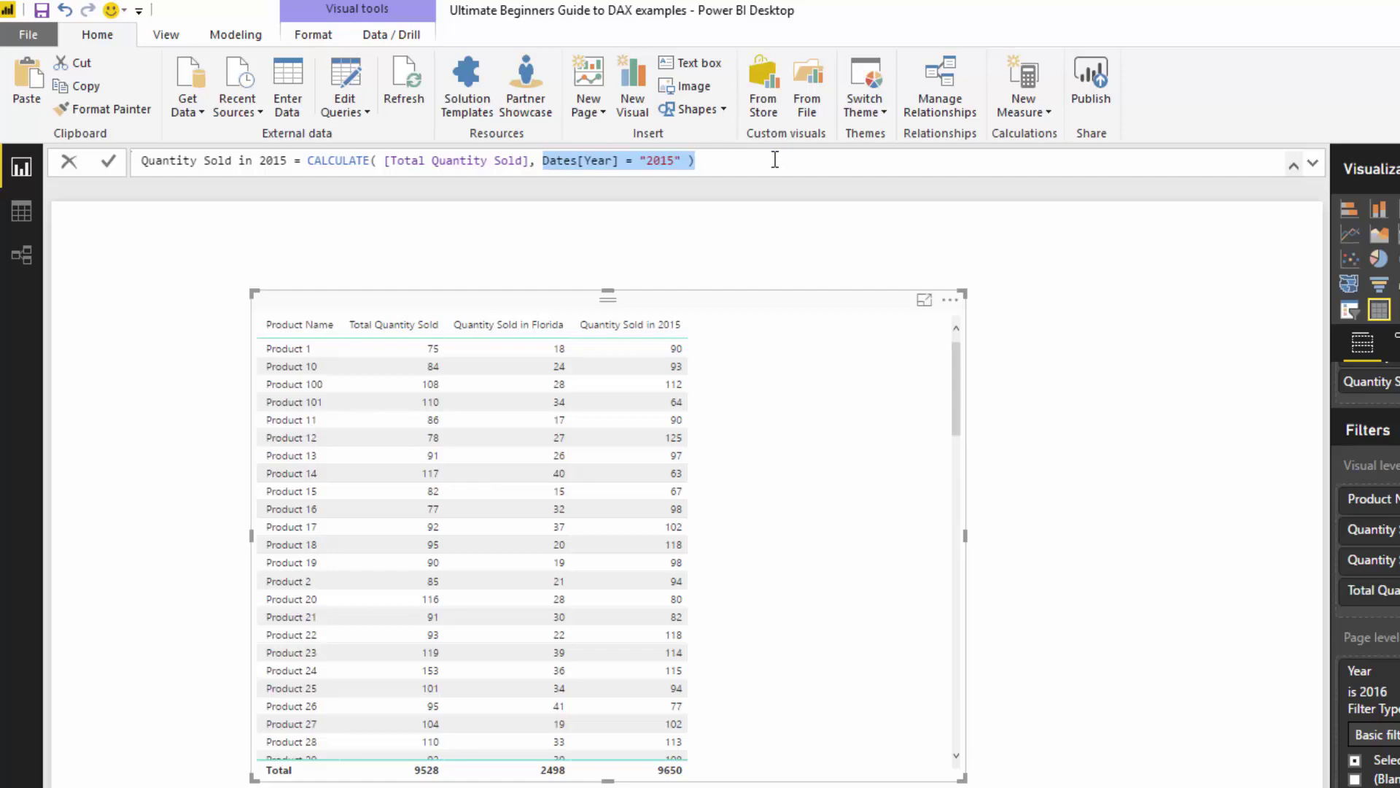
Start measure Quantity Sold for Product 1 as CALCULATE over [Total Quantity Sold].
key("End")
left_click(1032, 82)
type("Quant")
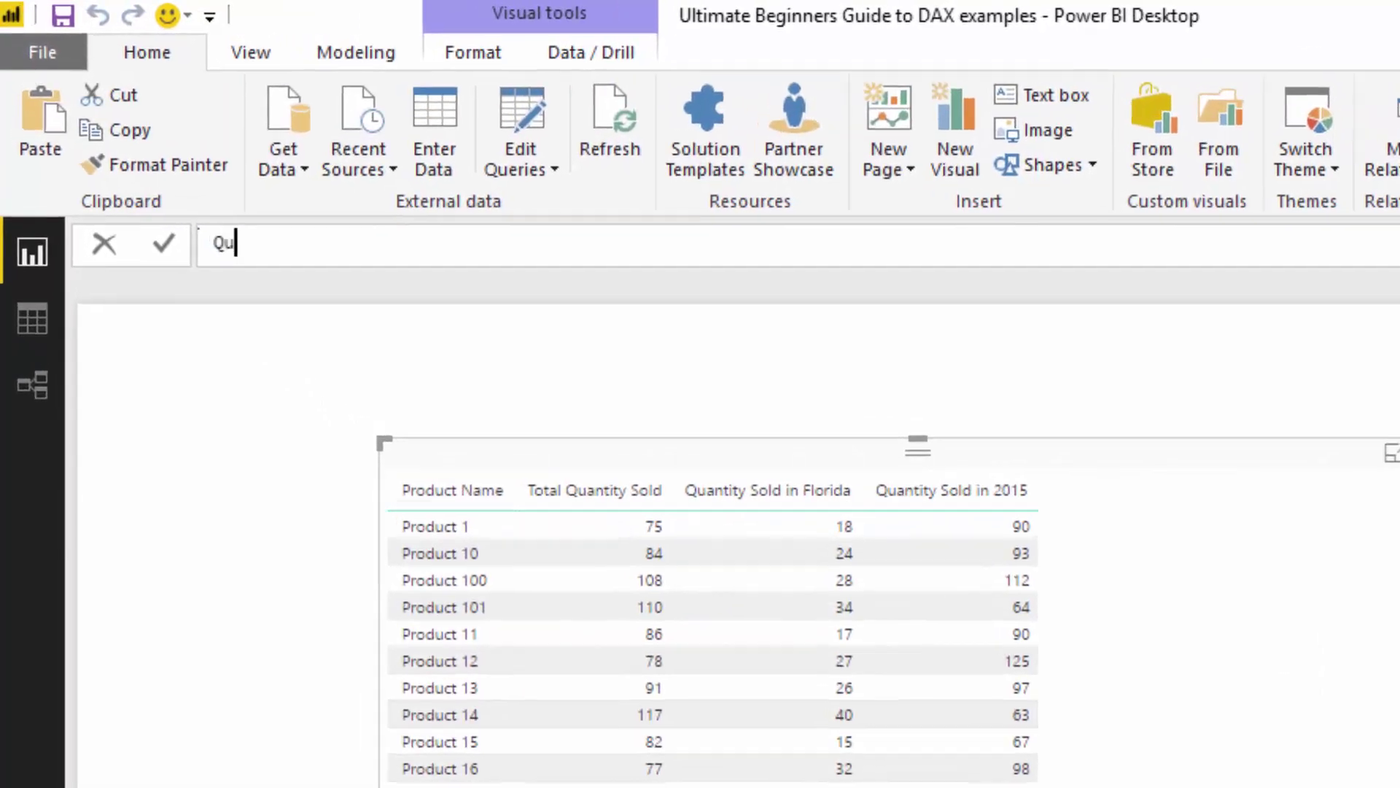
type("it")
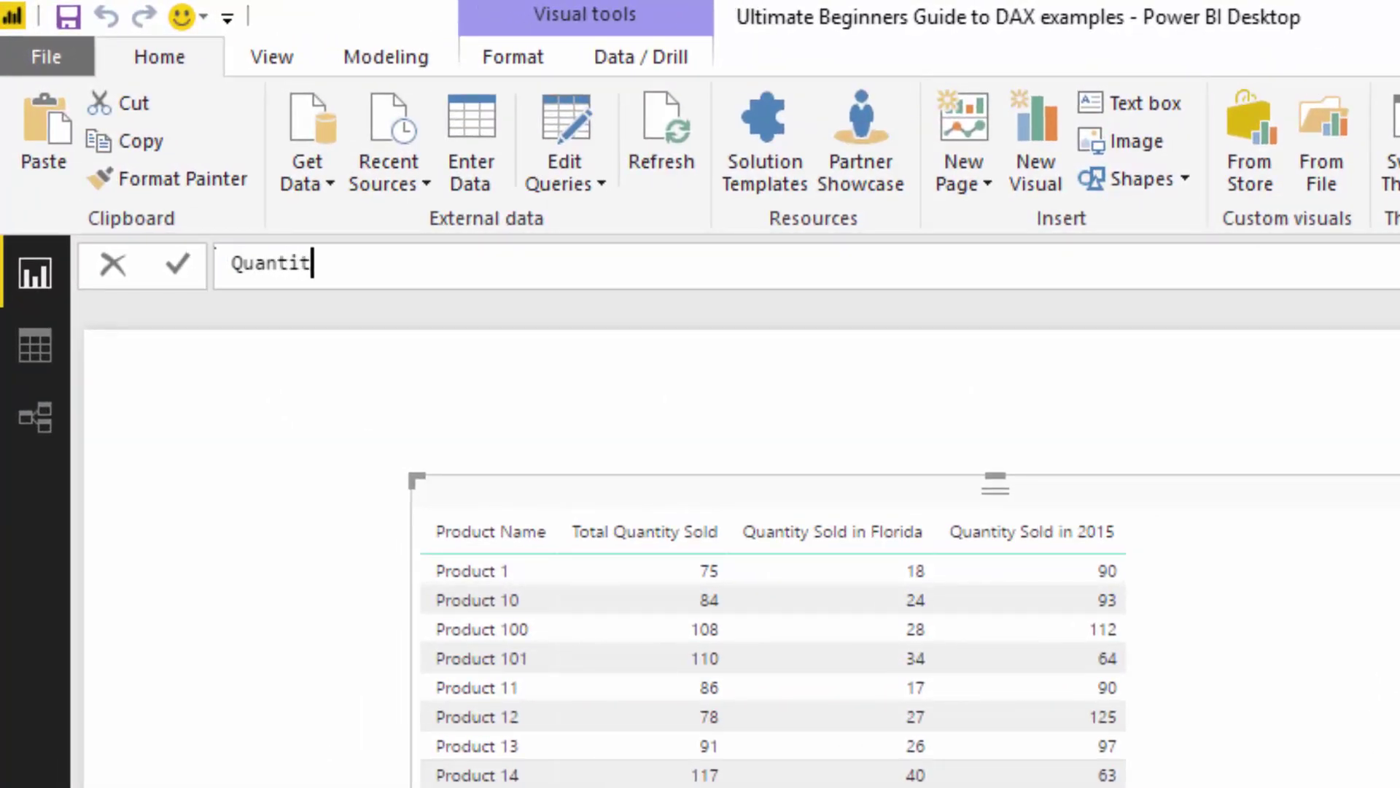
type("y Sold fo")
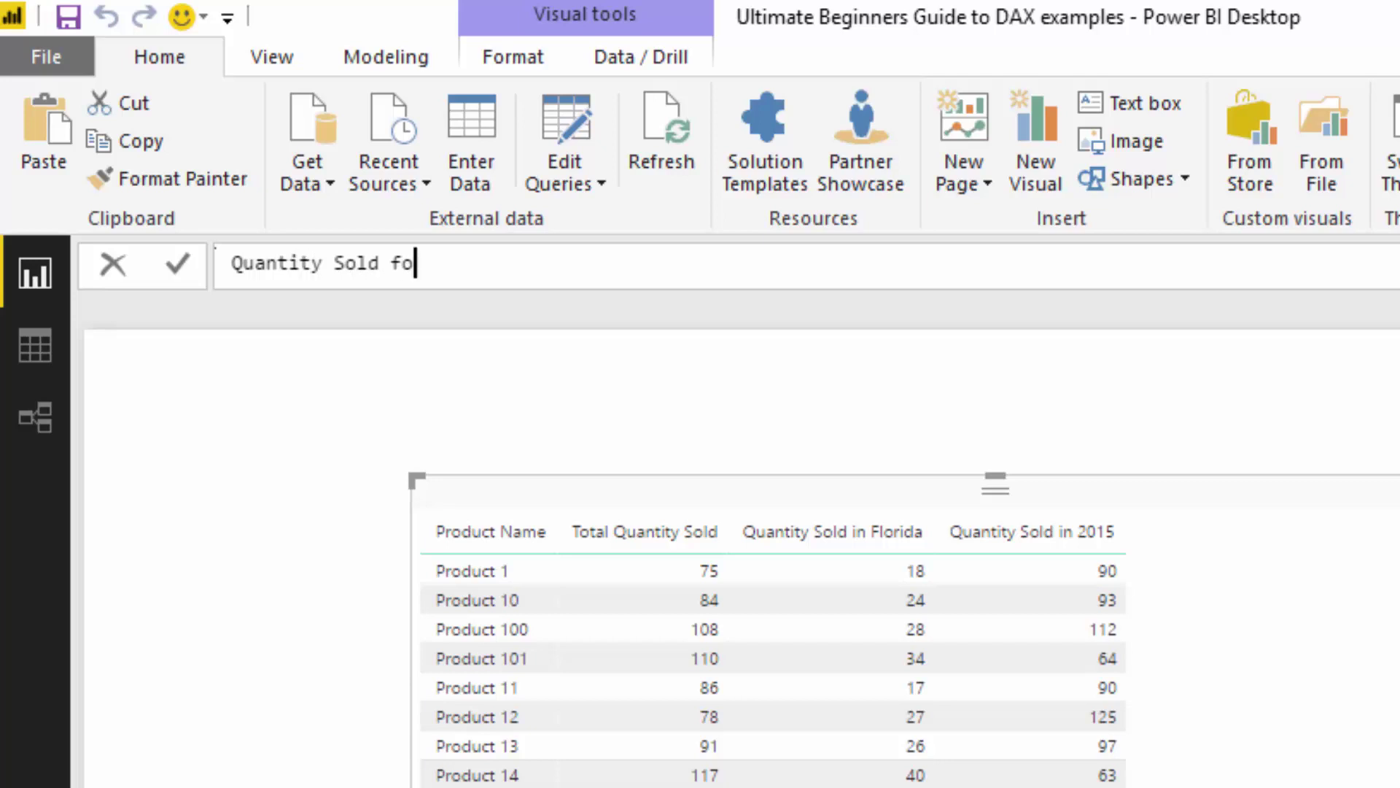
type("r Product 1")
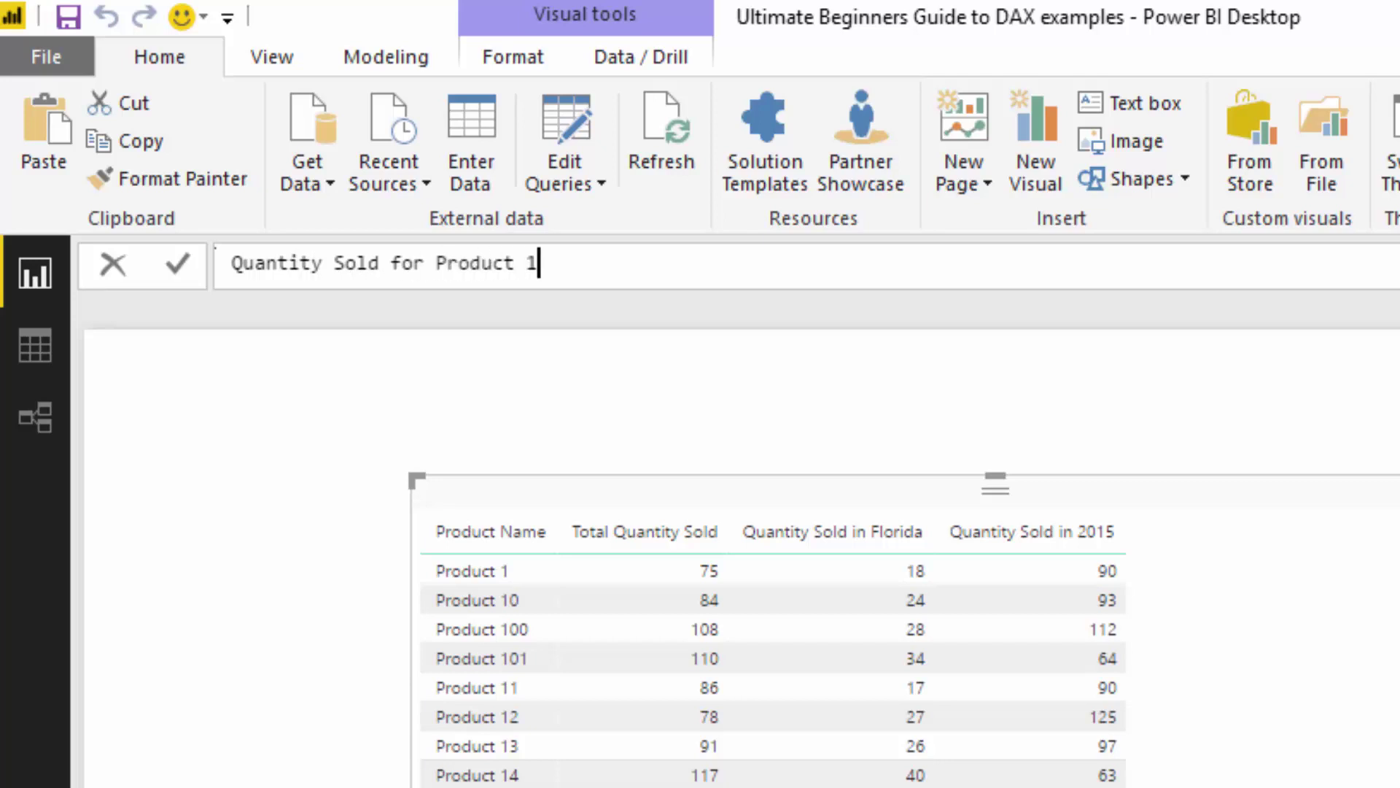
type("= CA")
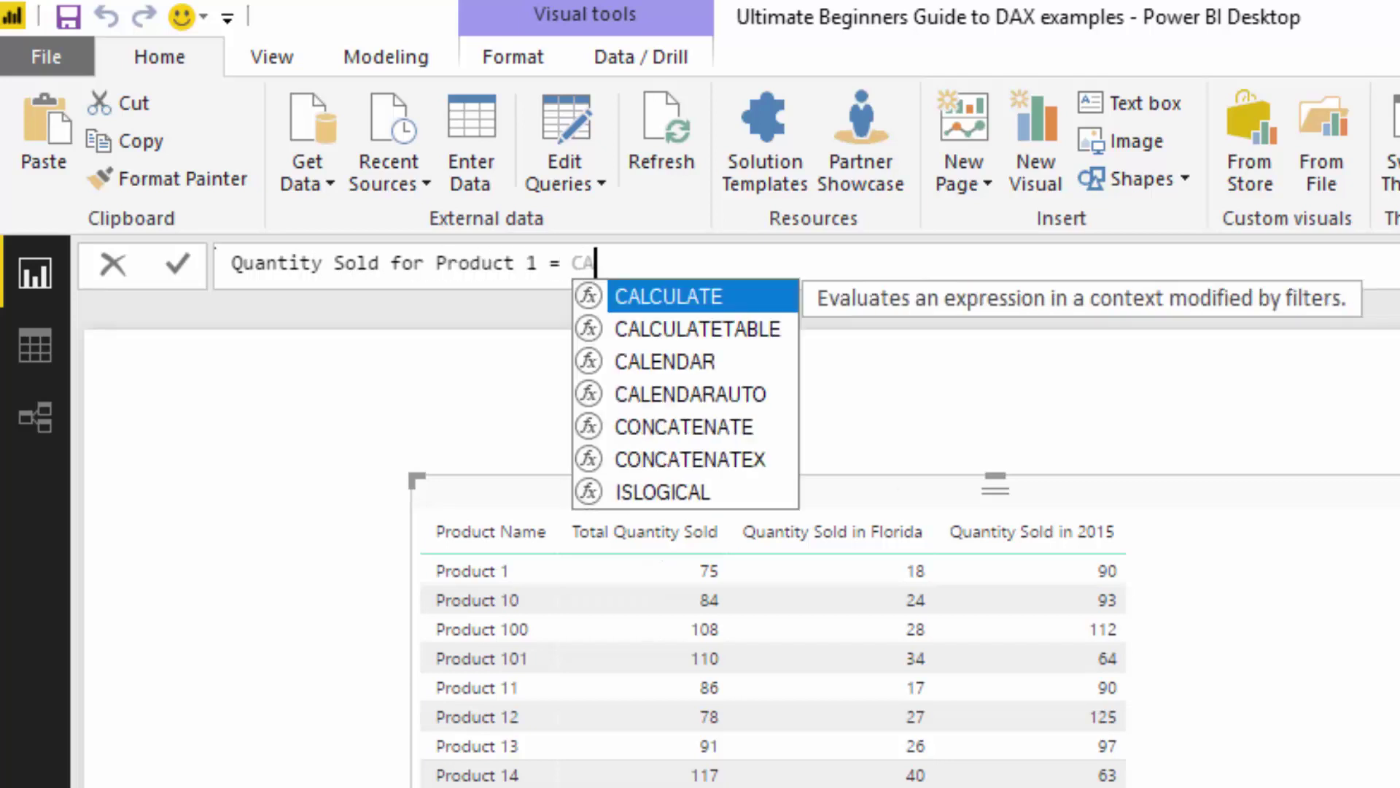
key("Tab")
type("Tota")
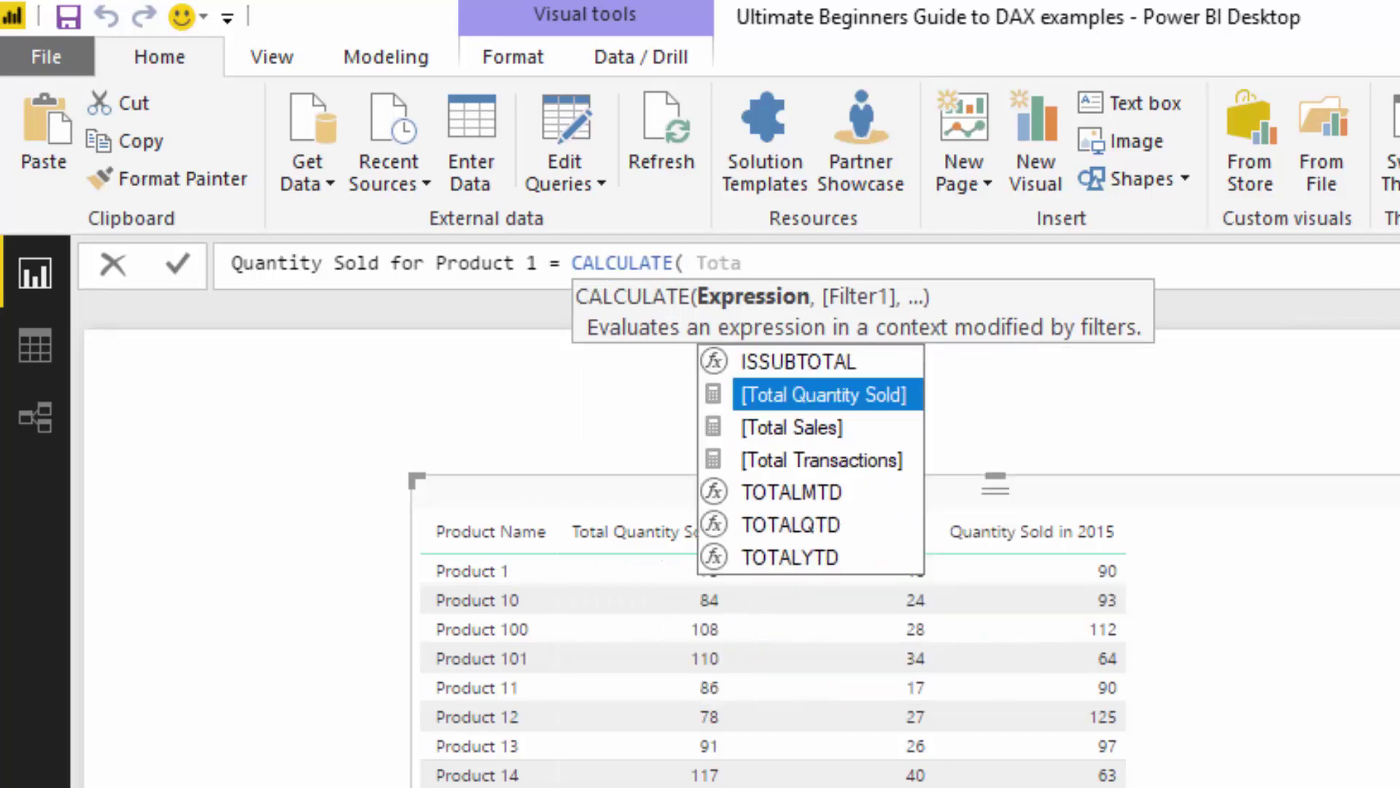
key("Down")
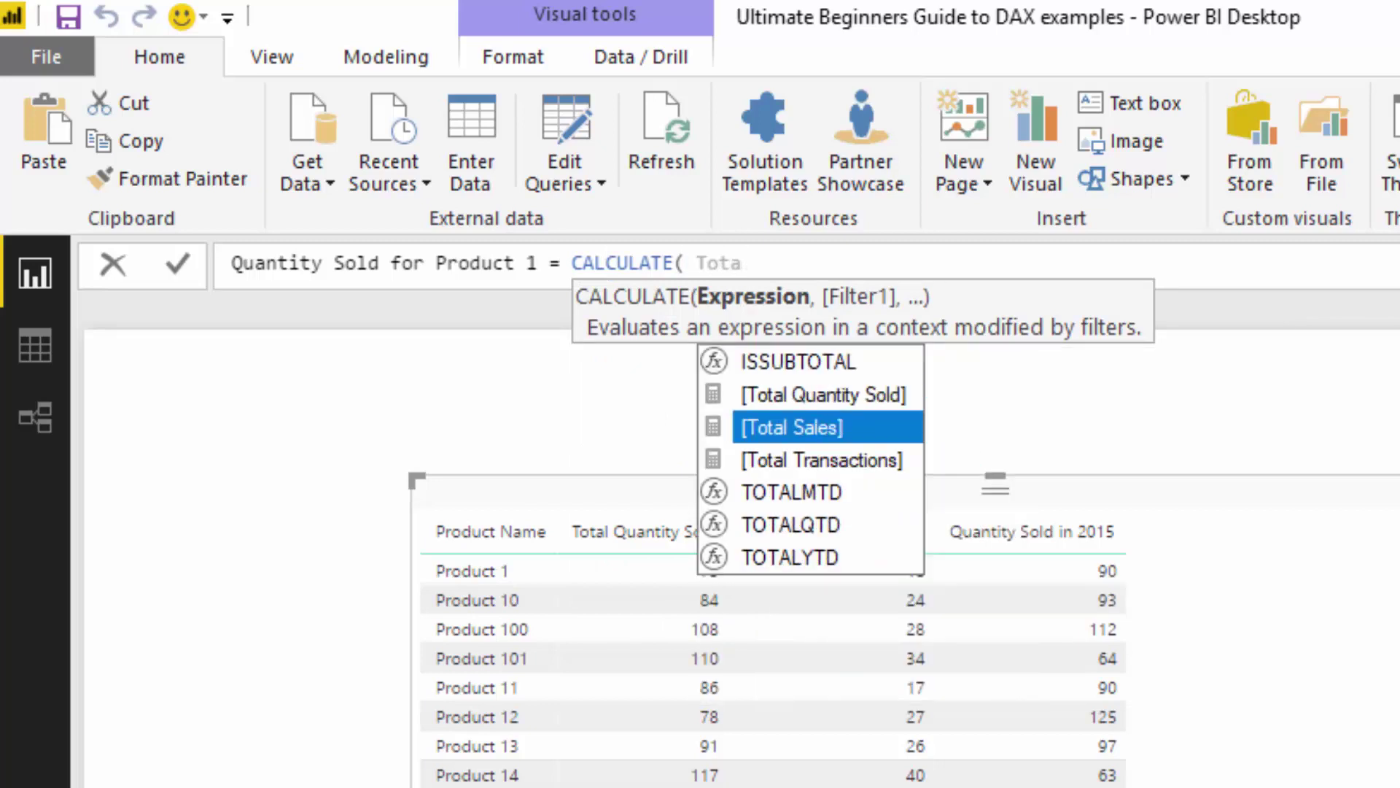
key("Up")
key("Tab")
Add the filter Products[Product Name] = "Product 1" and commit the measure.
type(", ")
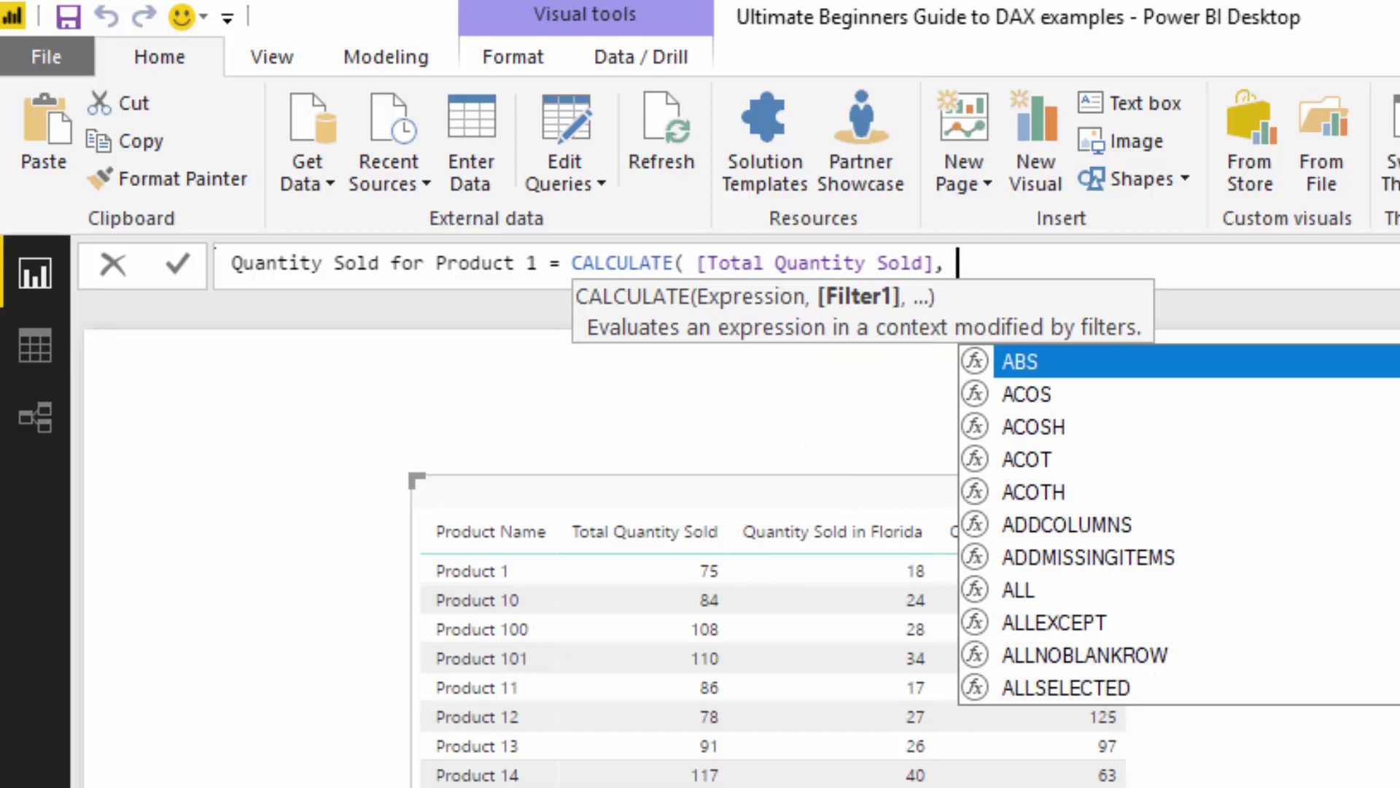
type("Pro")
key("Down")
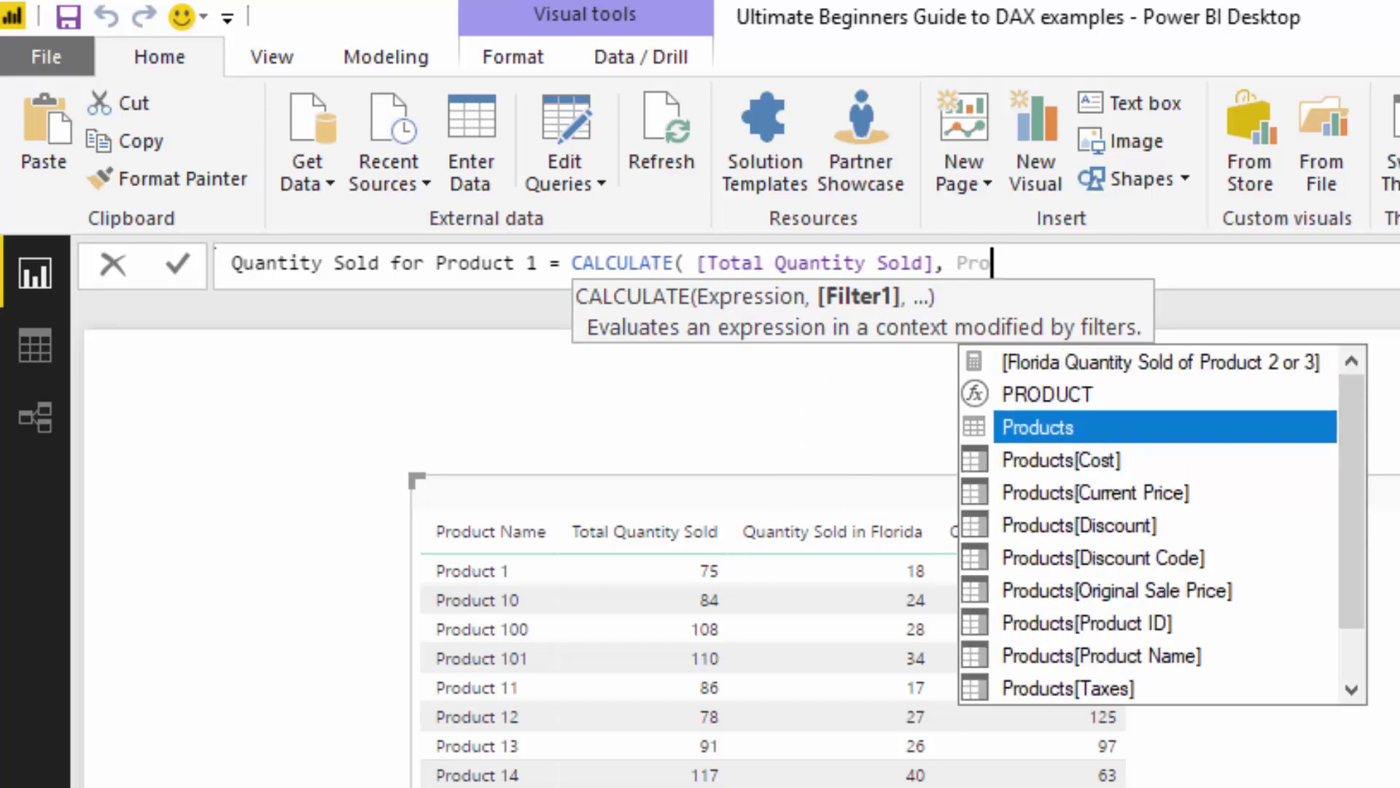
key("Down")
key("Down")
key("Down")
key("Down")
key("Down")
key("Down")
key("Down")
key("Tab")
type("= ")
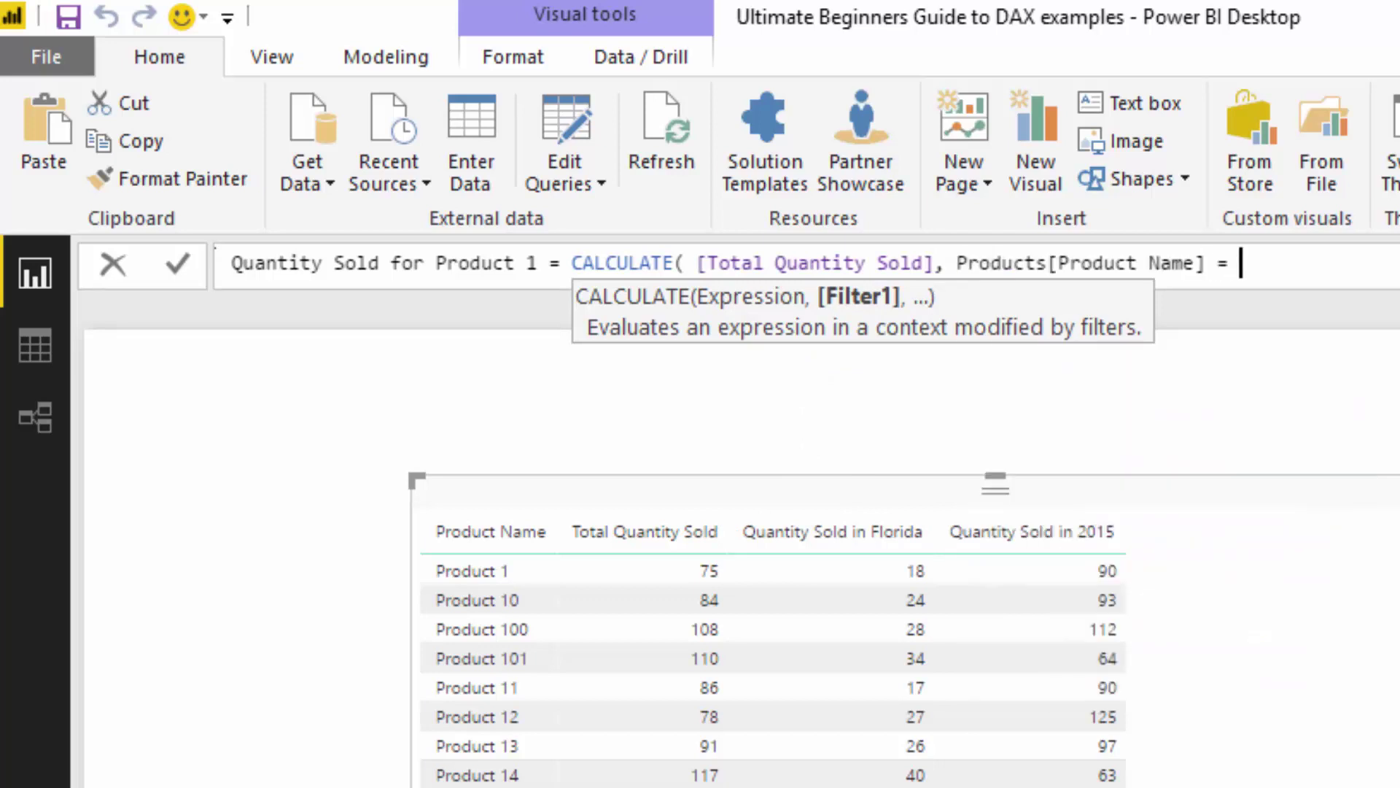
type("\"Product 1")
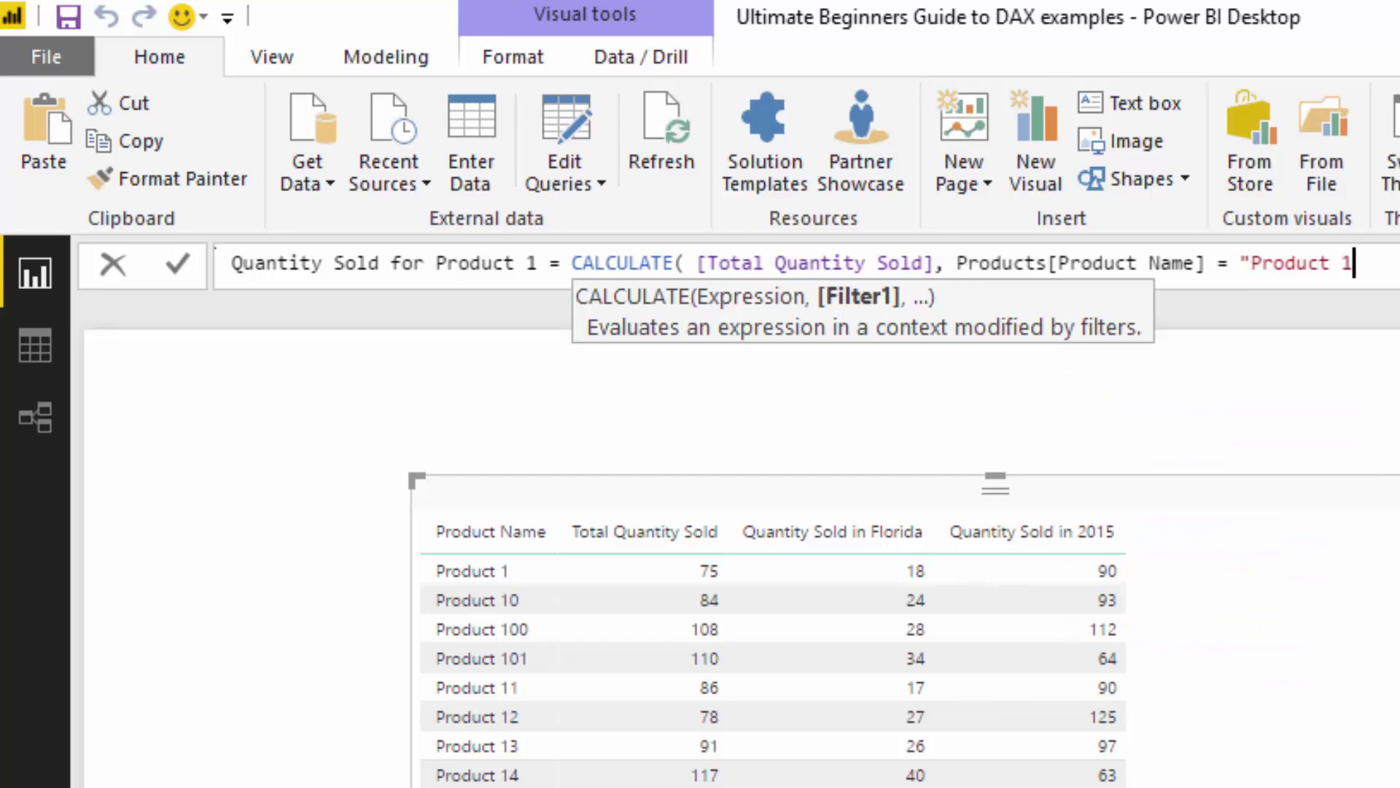
type("\" )")
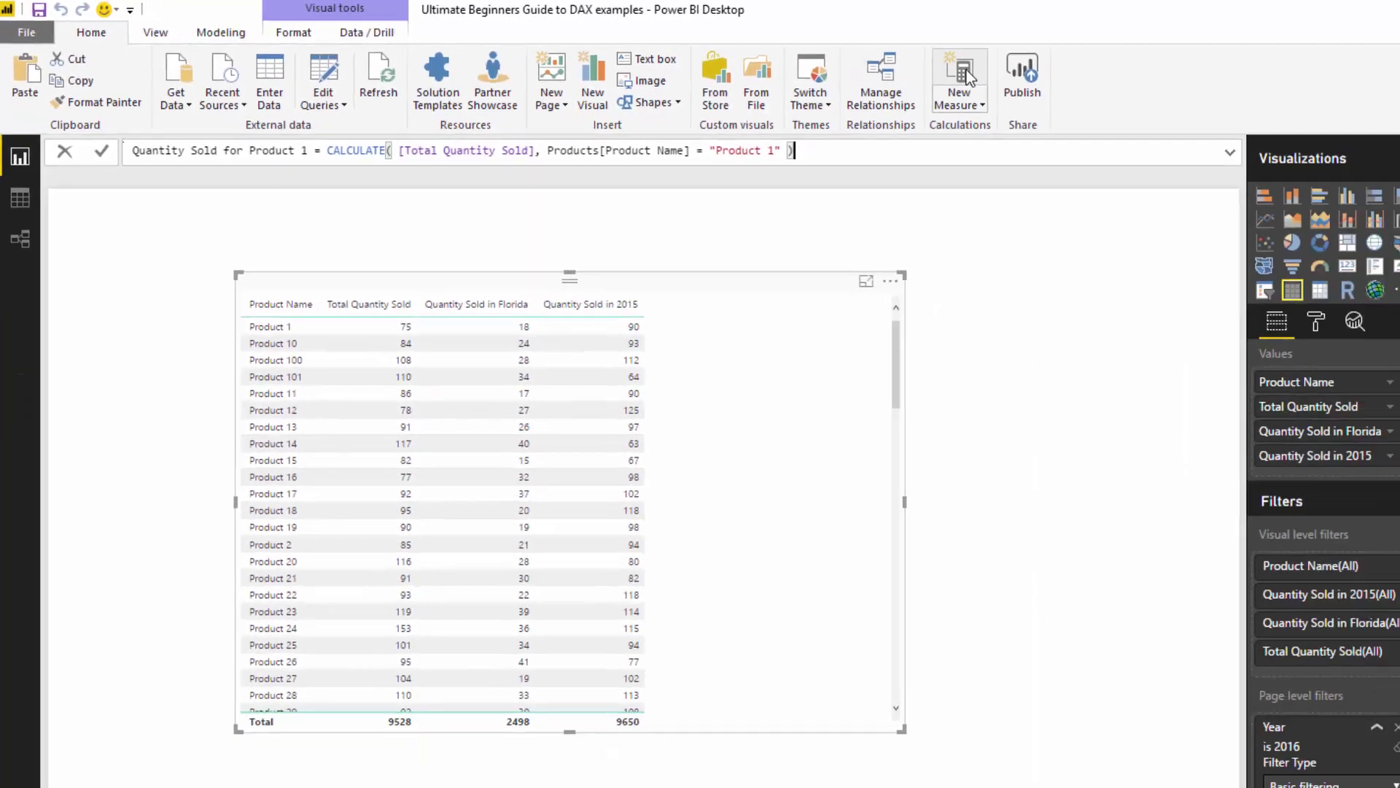
key("Return")
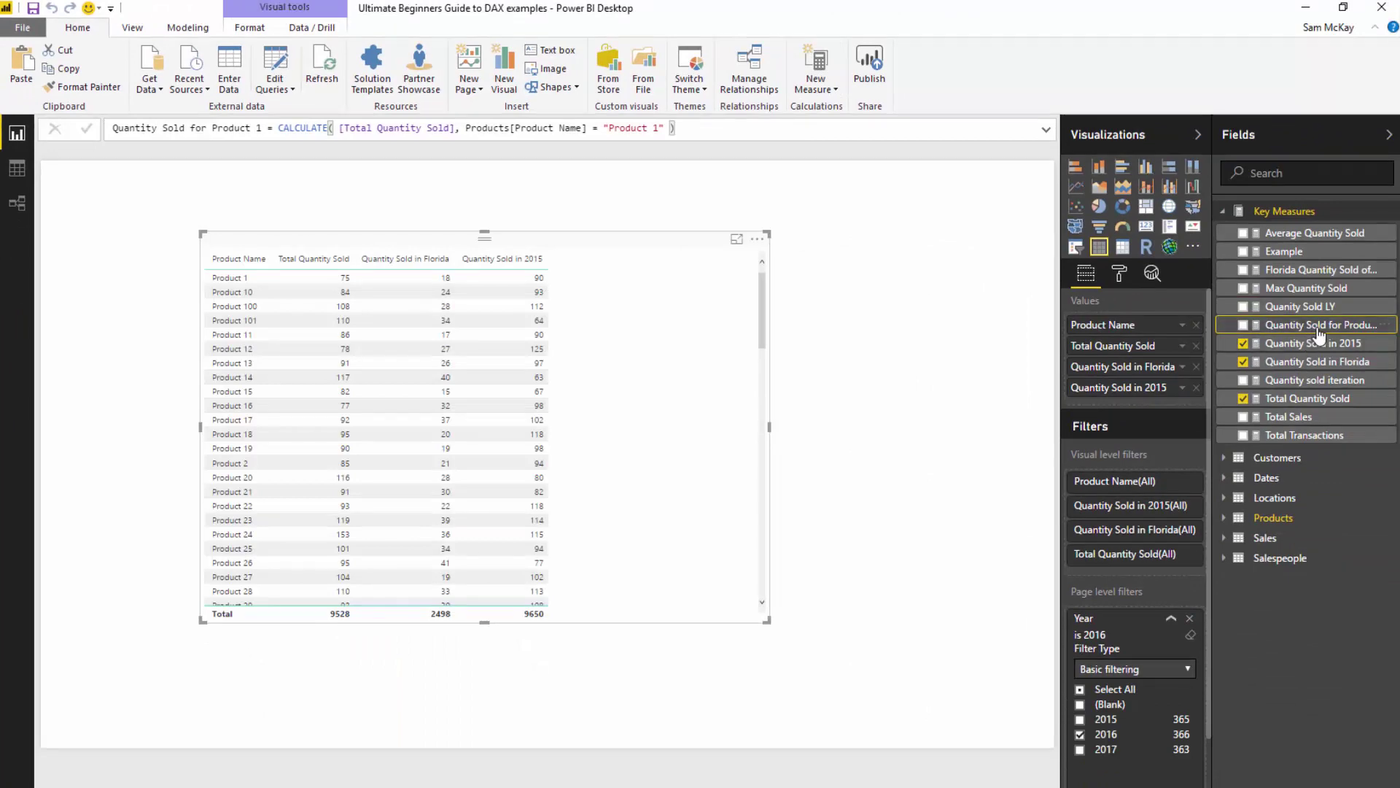
Add Quantity Sold for Product 1 to the table, showing 75 on every row, and sort by it.
left_click_drag(1317, 330, 633, 394)
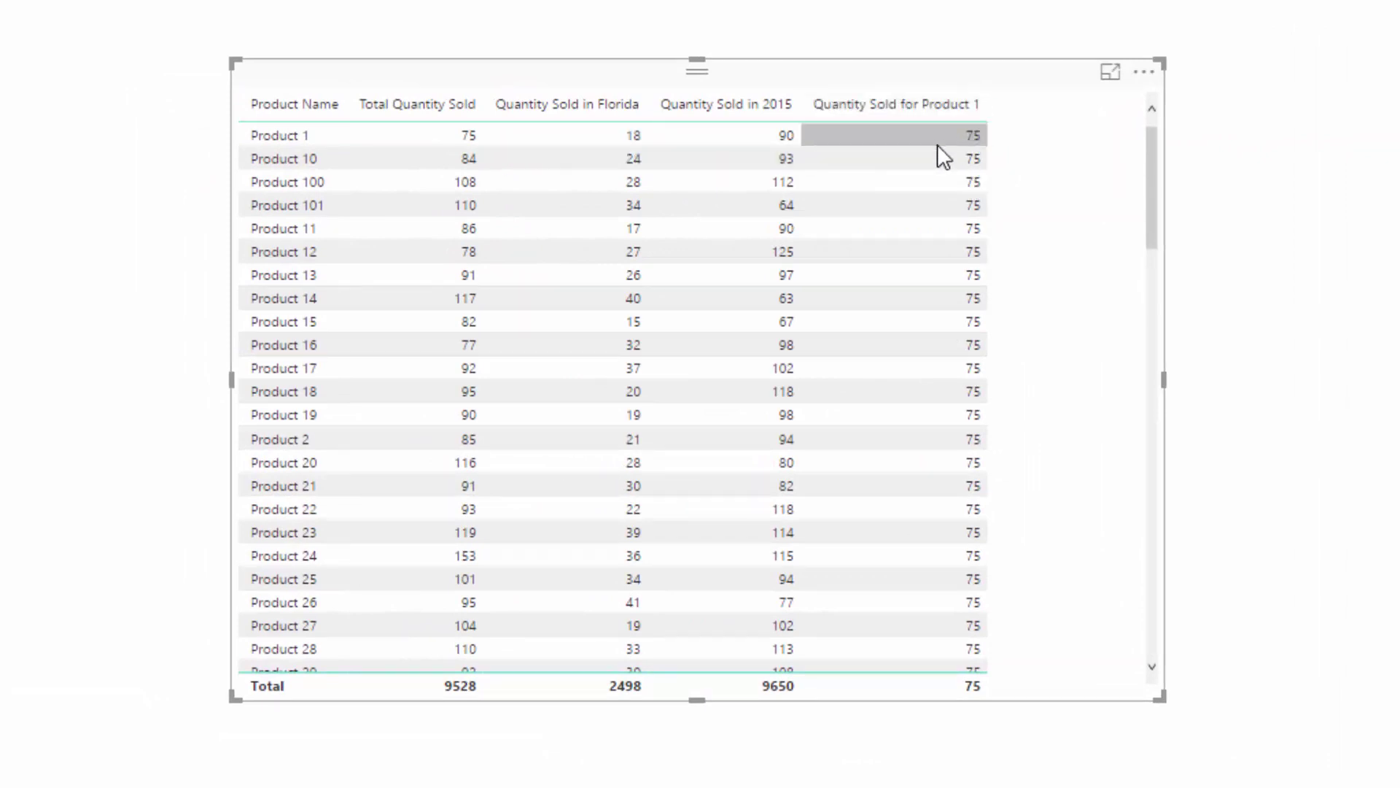
scroll(939, 414, "down", 10)
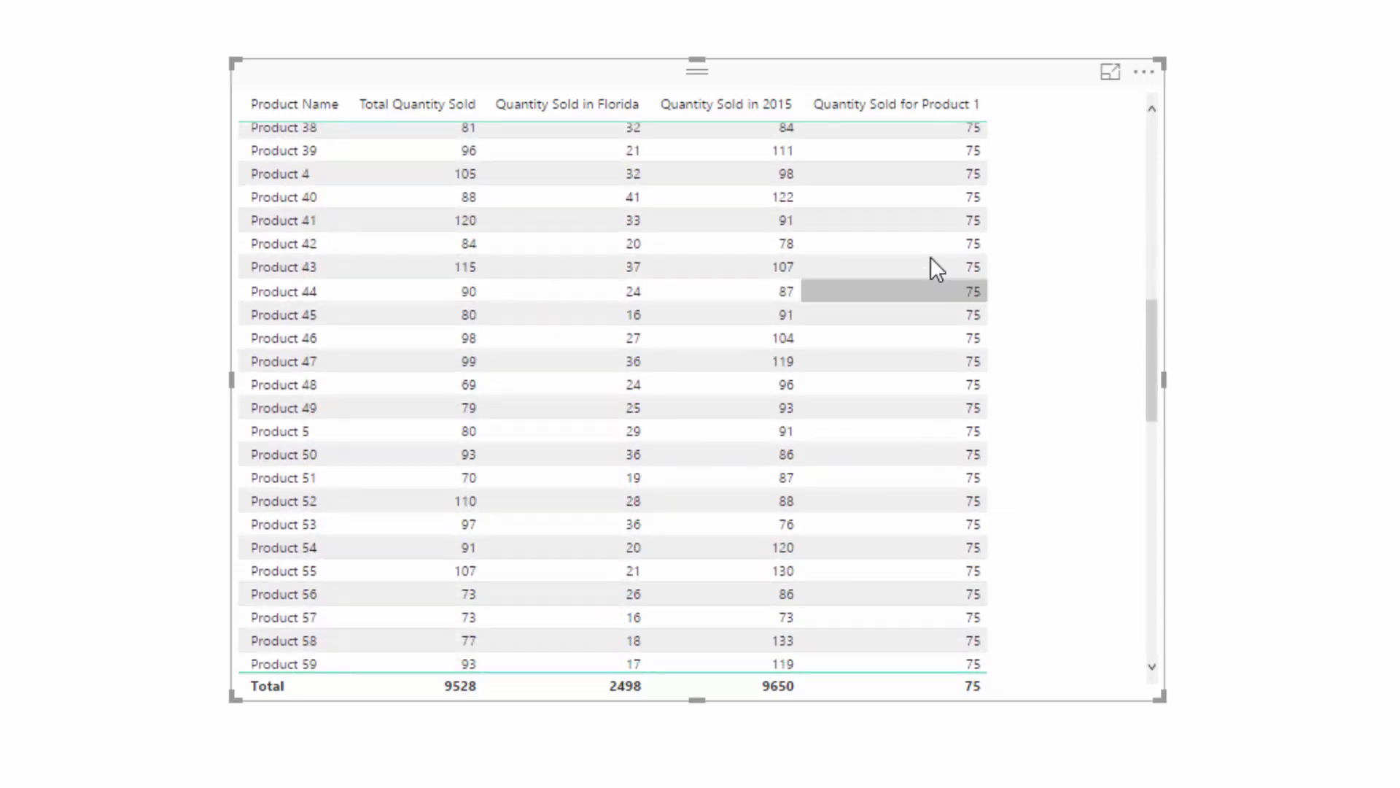
scroll(977, 474, "up", 10)
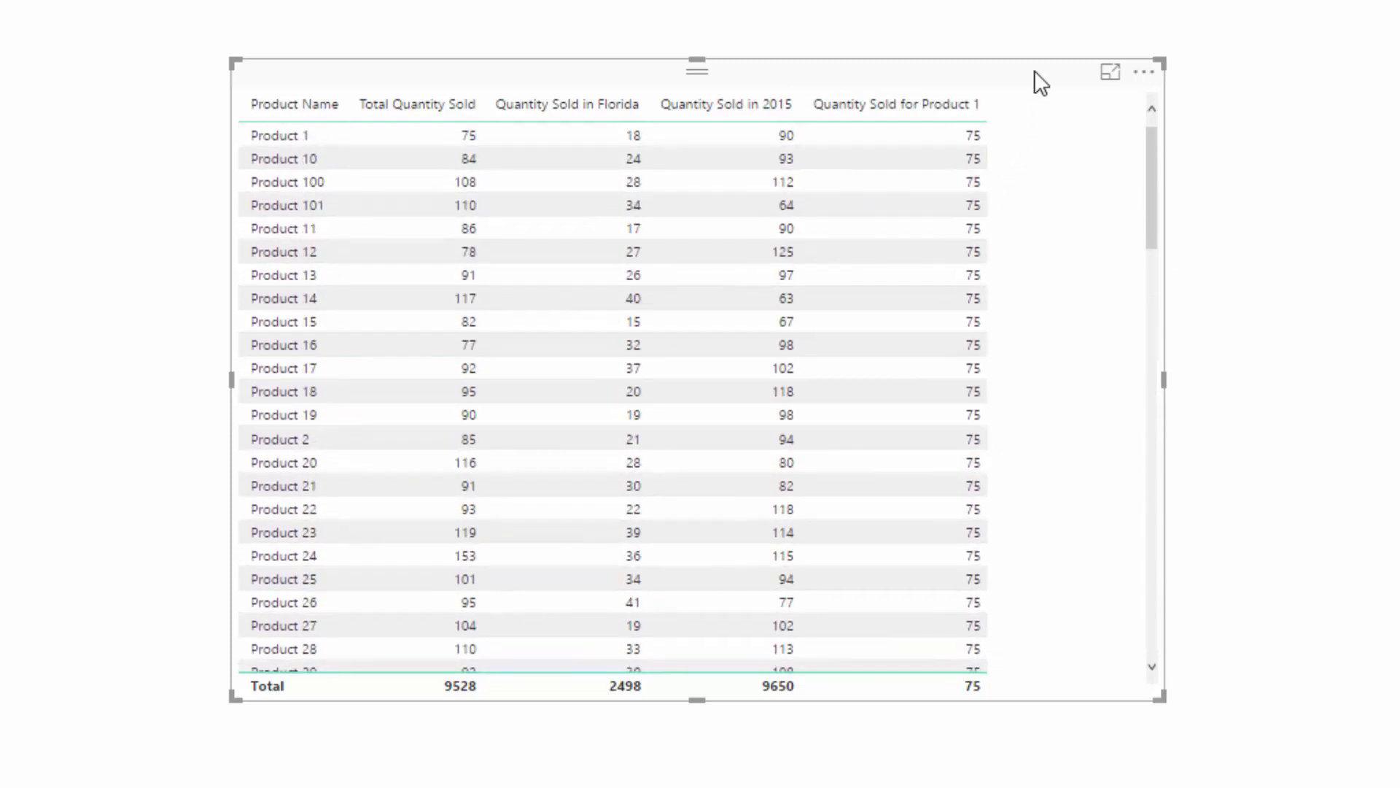
left_click(865, 104)
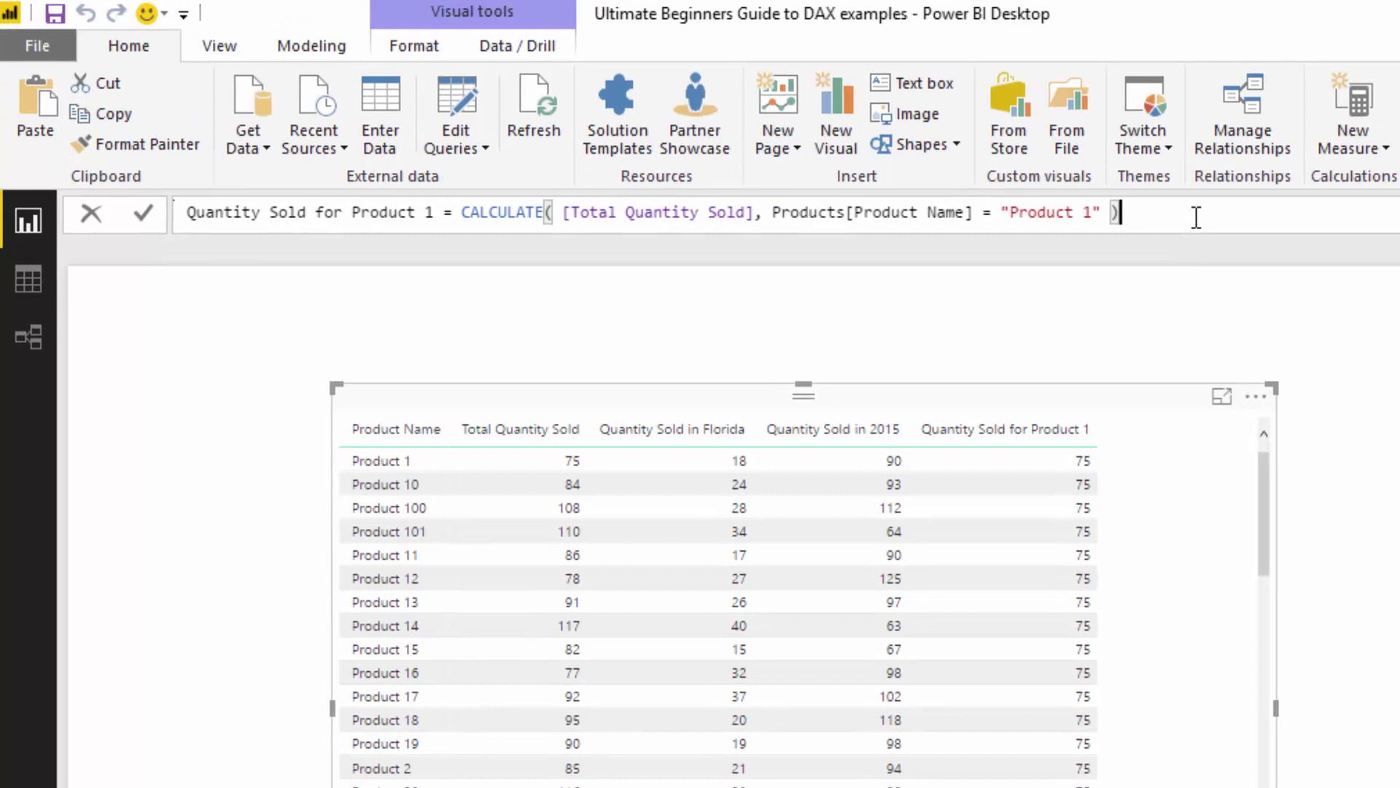
left_click_drag(1196, 217, 774, 212)
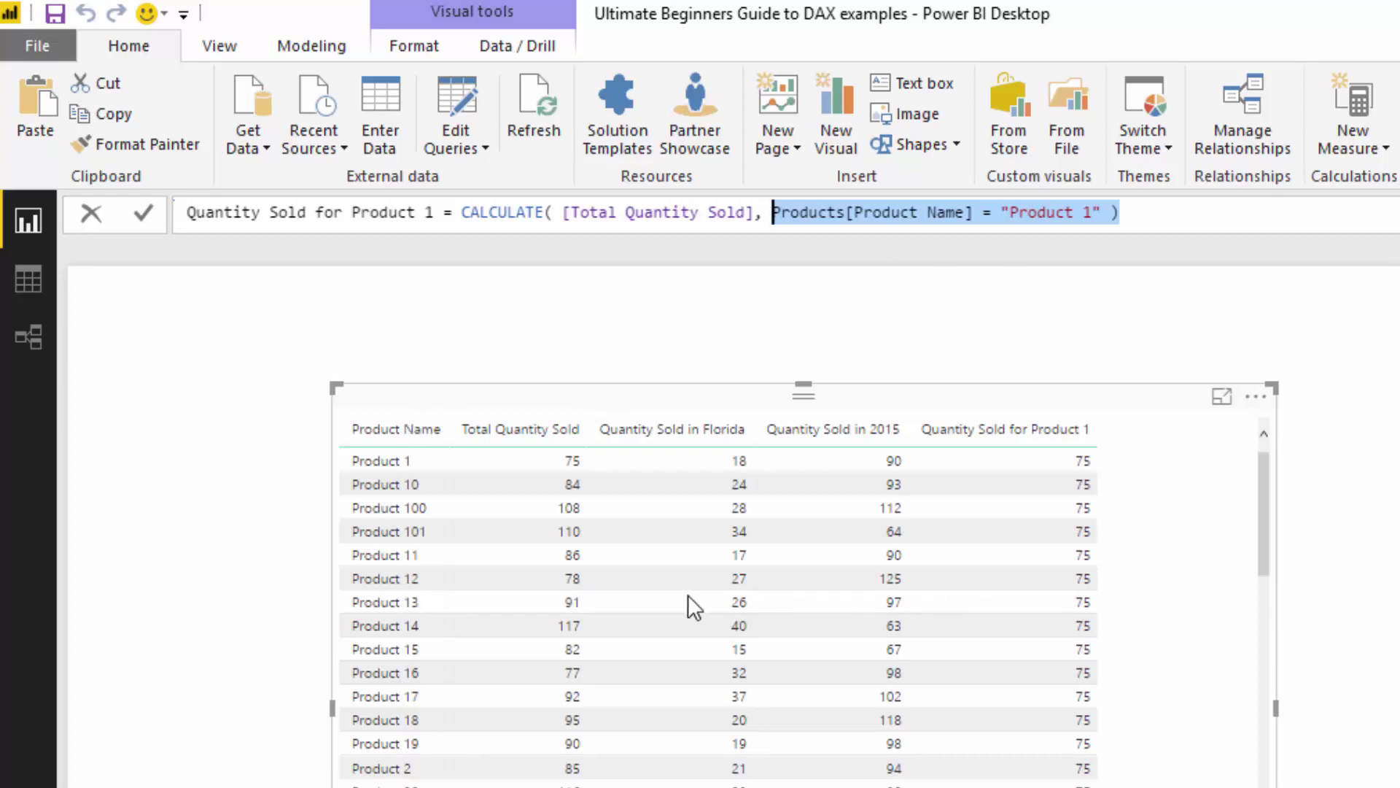
left_click(1149, 401)
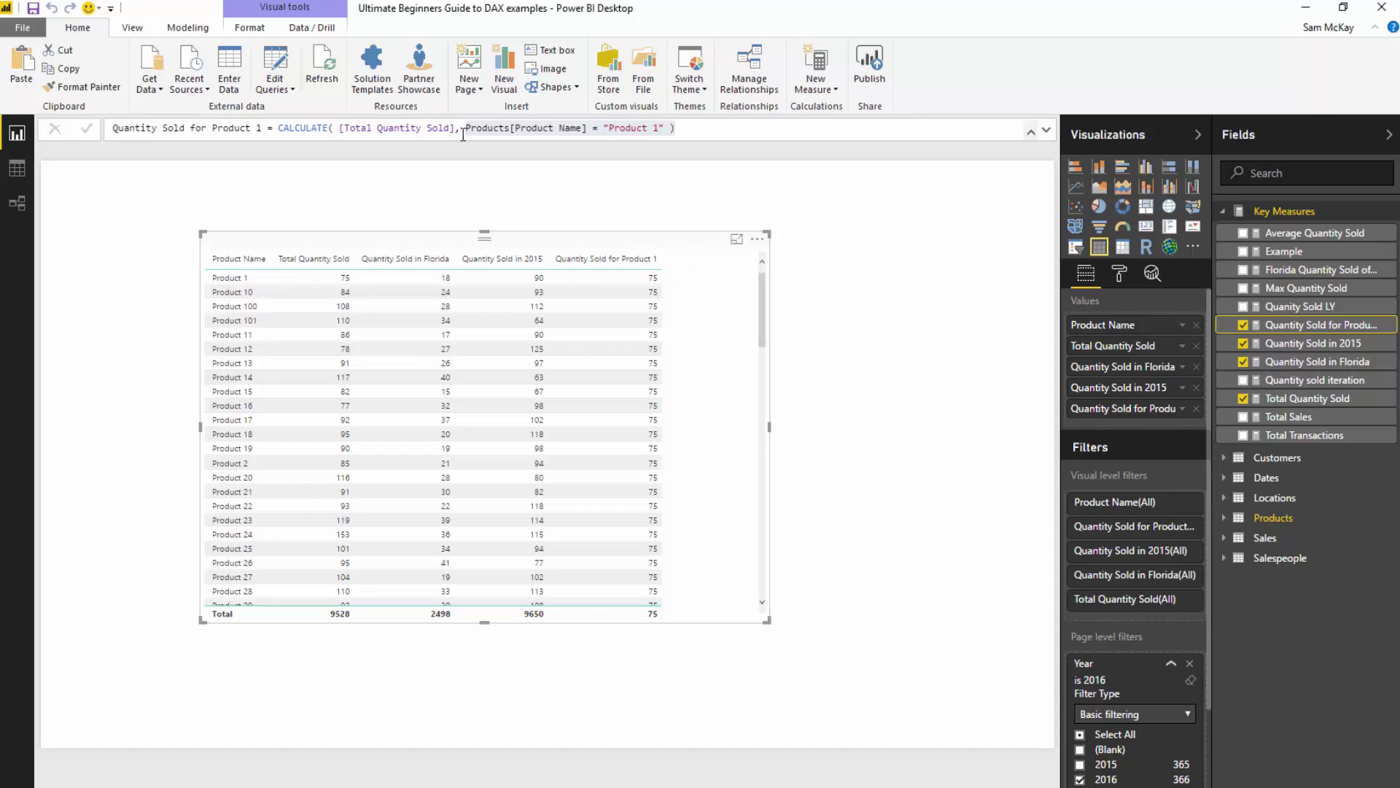
left_click(464, 132)
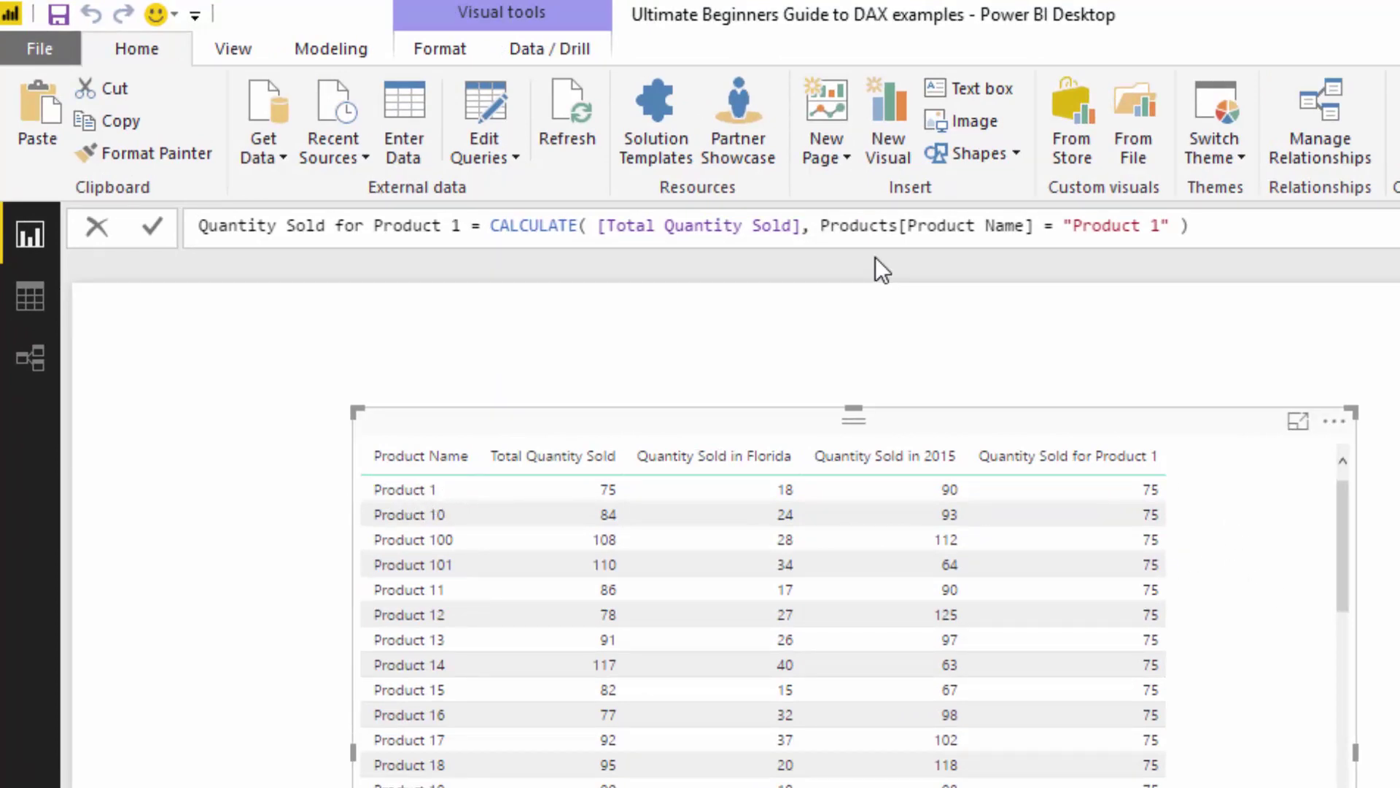
Wrap the Product Name condition in FILTER(Products, ...) so only Product 1 shows 75.
type("FILTER(")
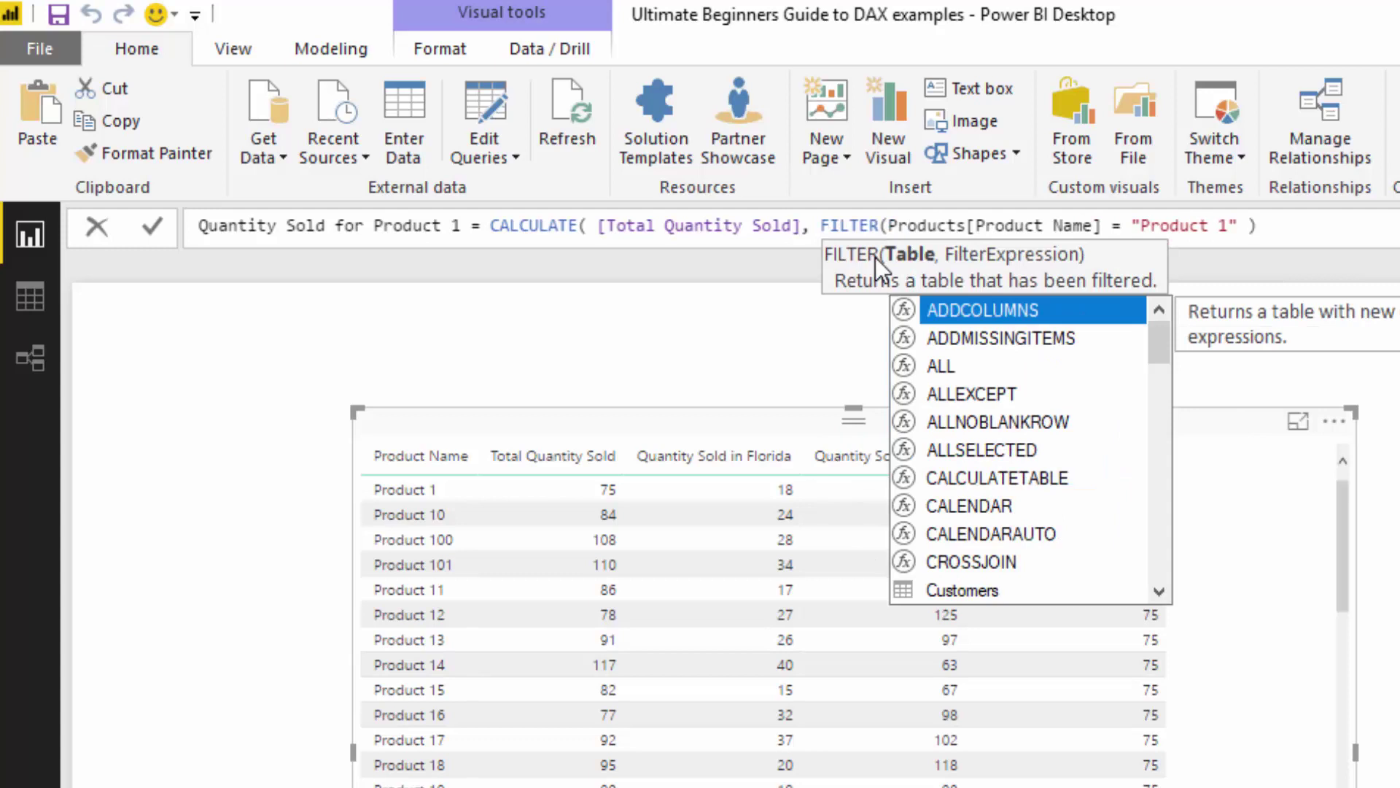
type("Pr")
key("Down")
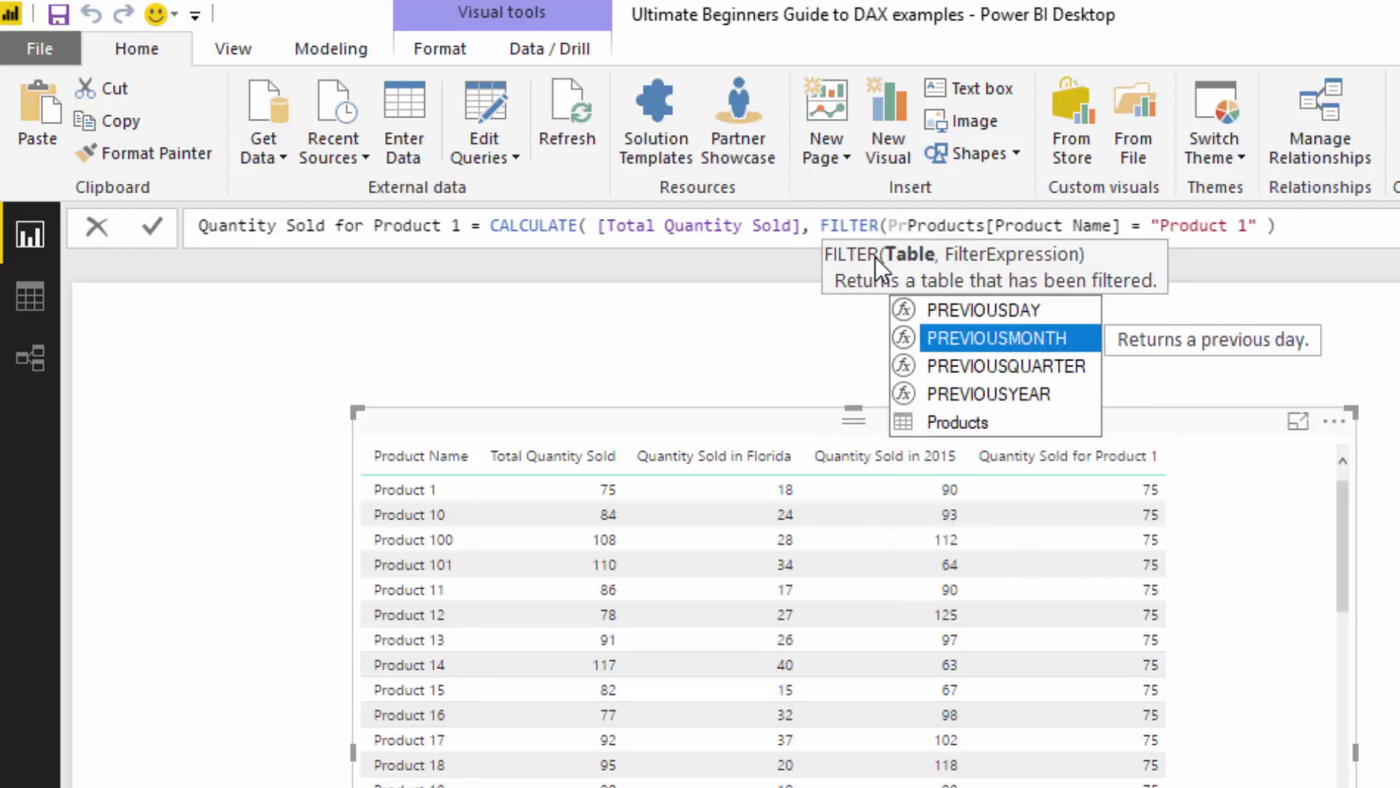
key("Escape")
type("oducts,")
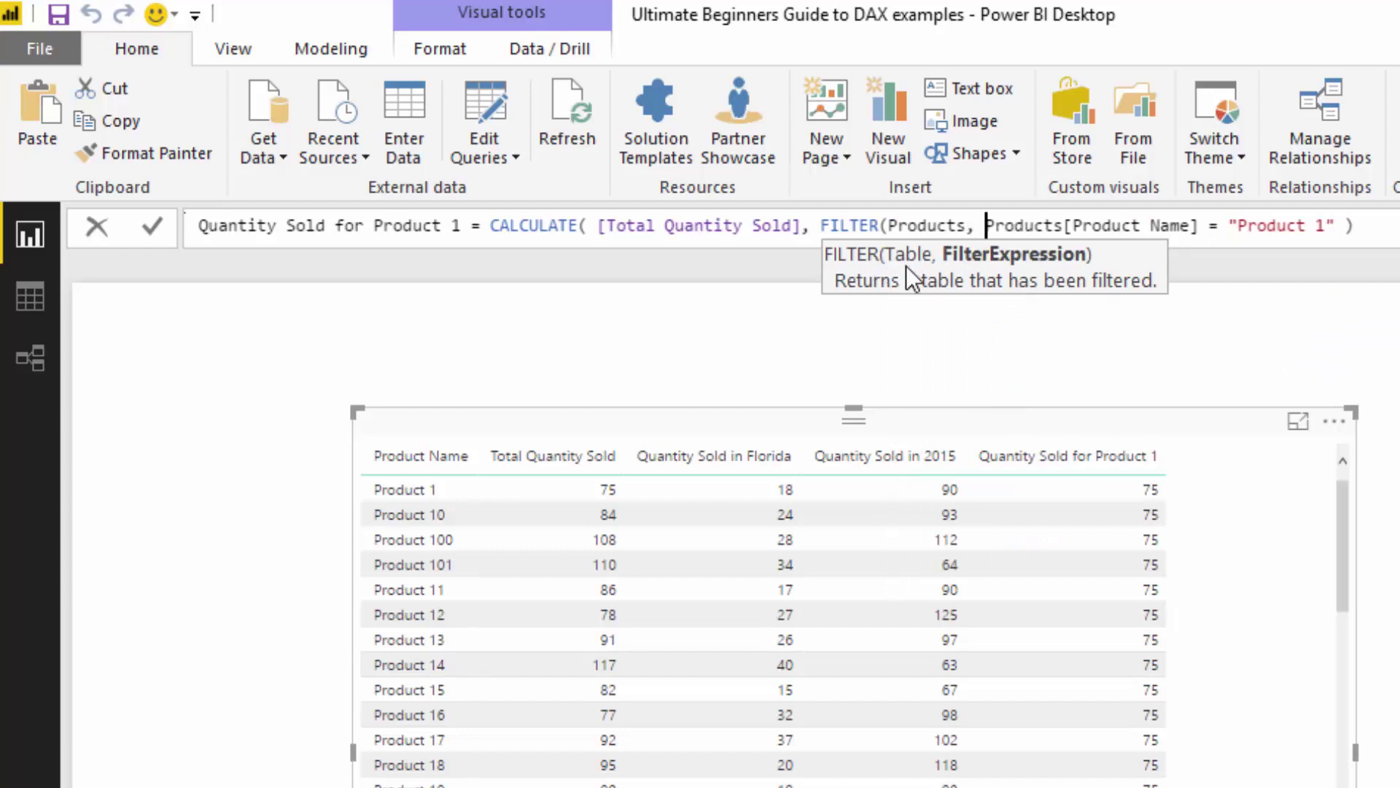
left_click(1383, 241)
type(")")
key("Return")
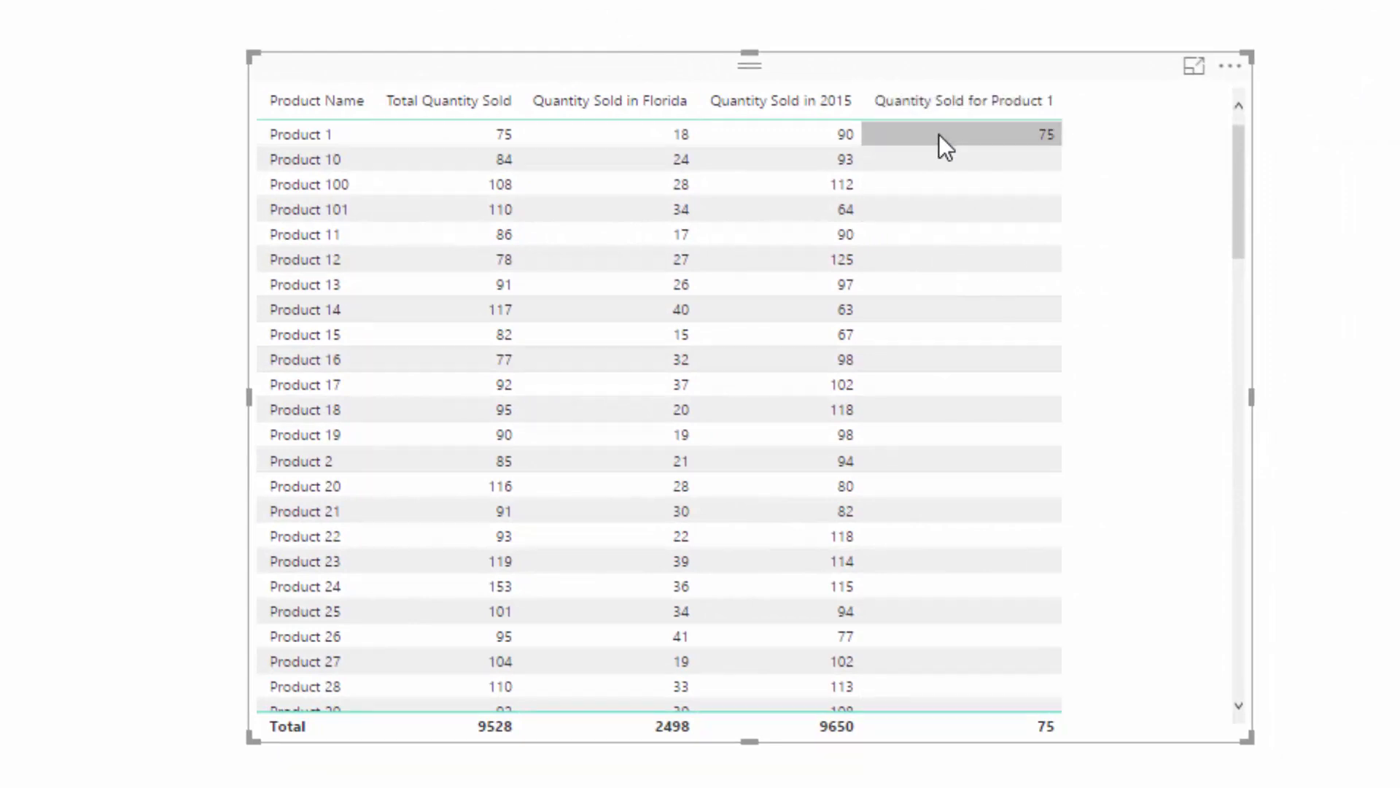
mouse_move(1012, 139)
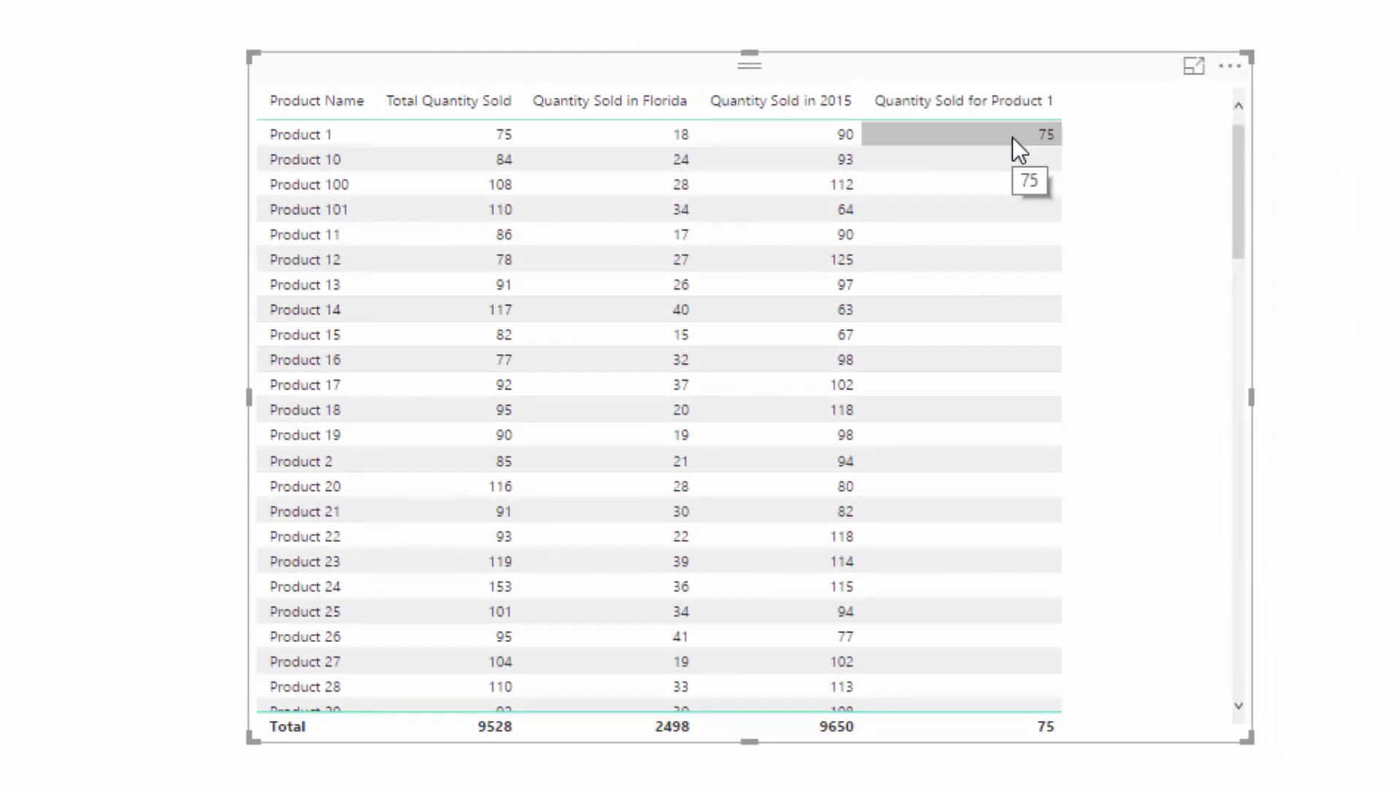